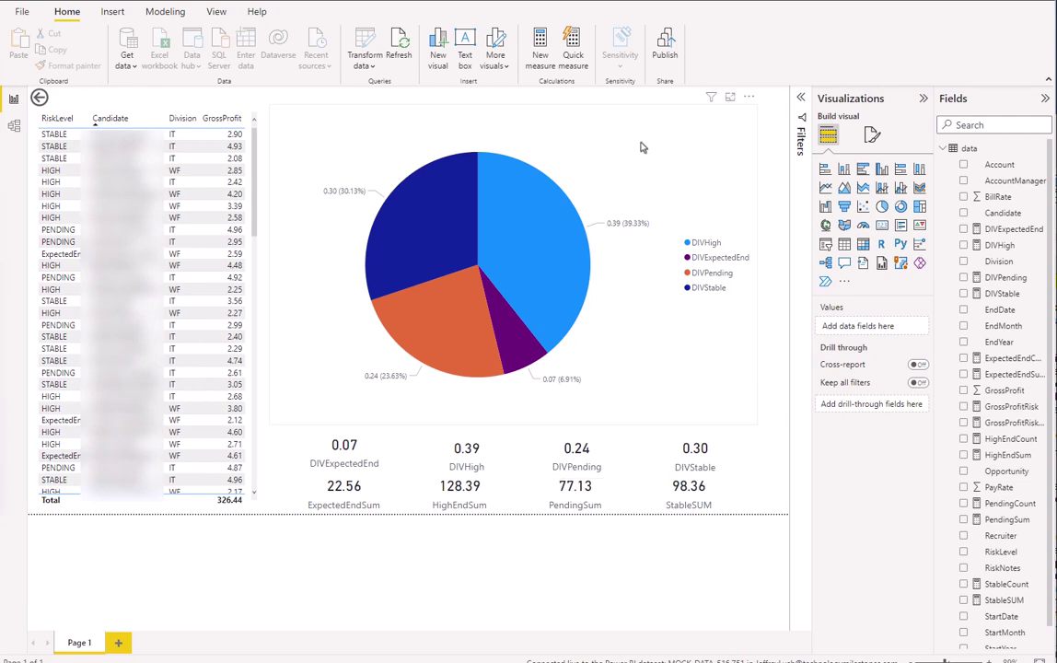
Step: Shrink the DIV risk-ratio pie and move it down-right, uncovering the RiskLevel slicers and 326.44 card
click(732, 122)
drag(753, 96, 616, 223)
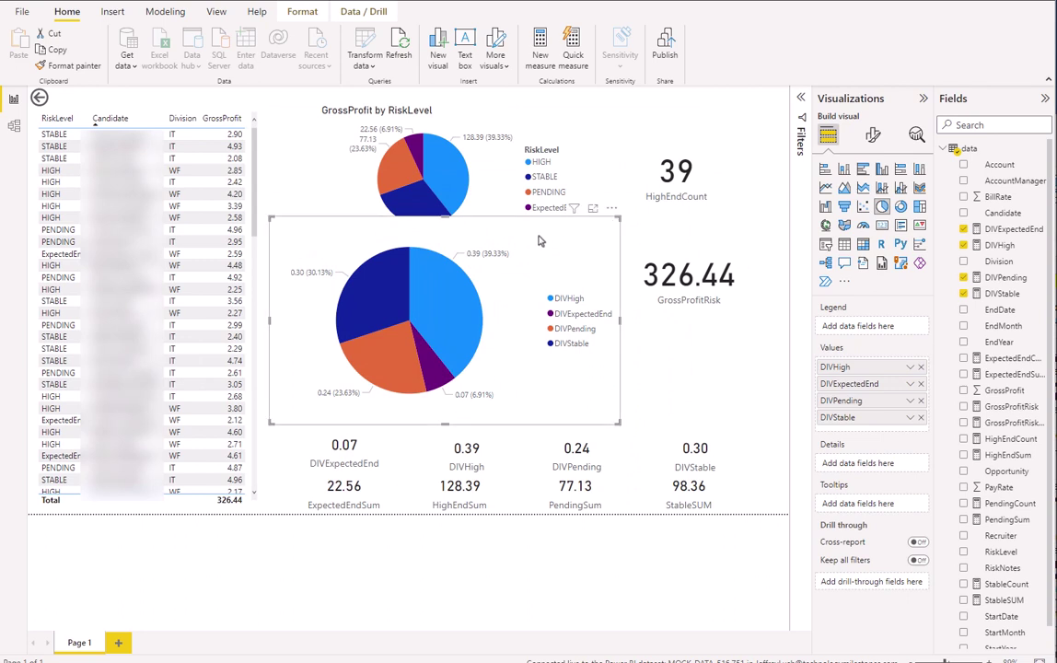
drag(543, 238, 686, 337)
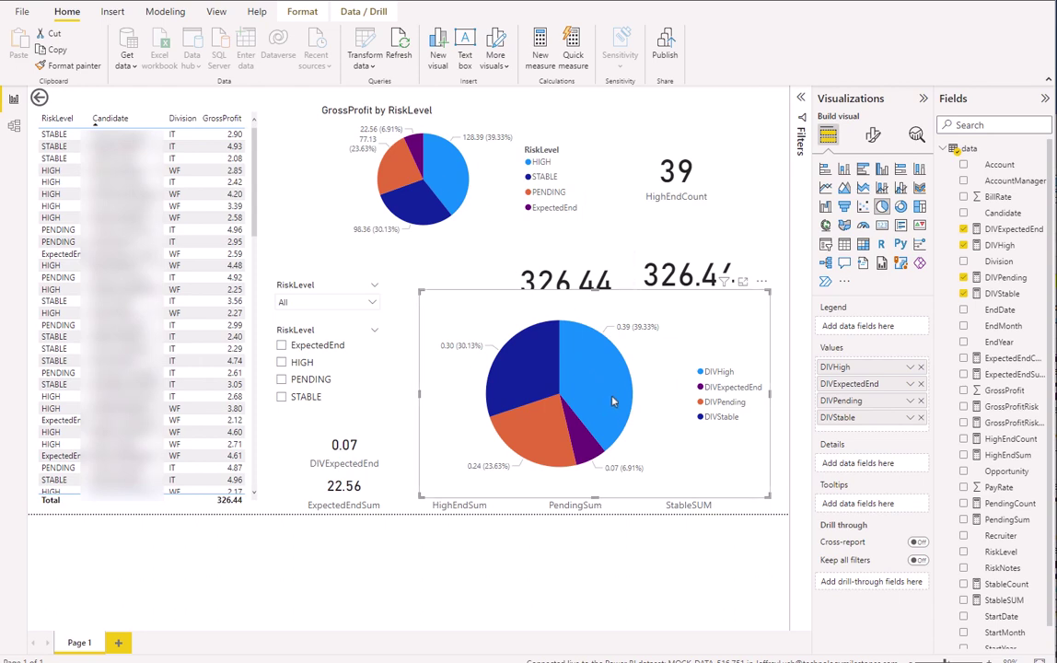
click(463, 120)
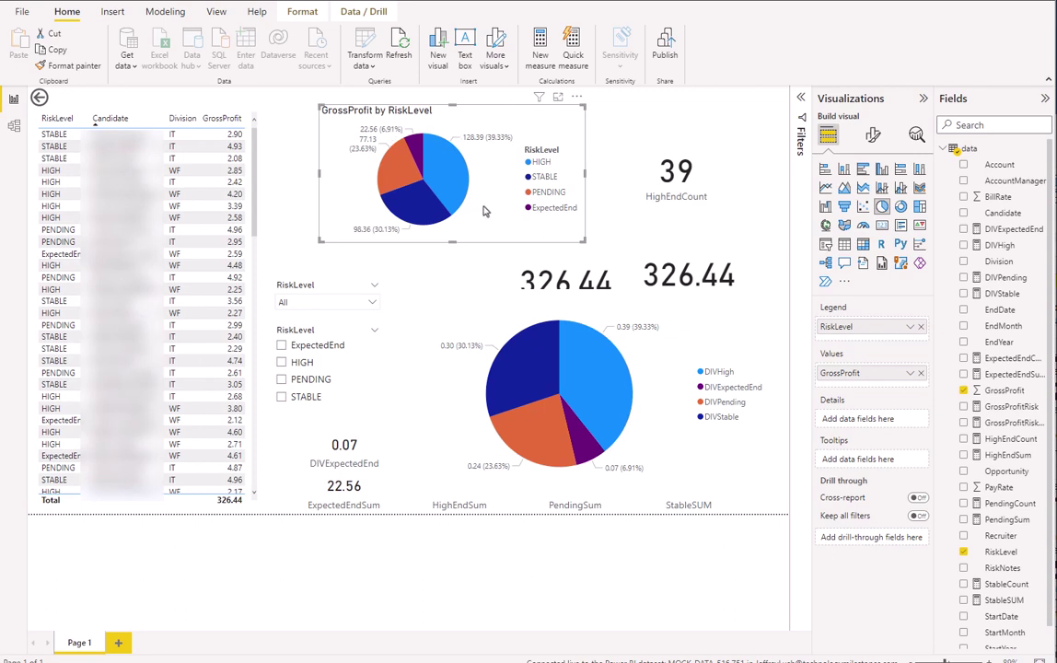
click(414, 143)
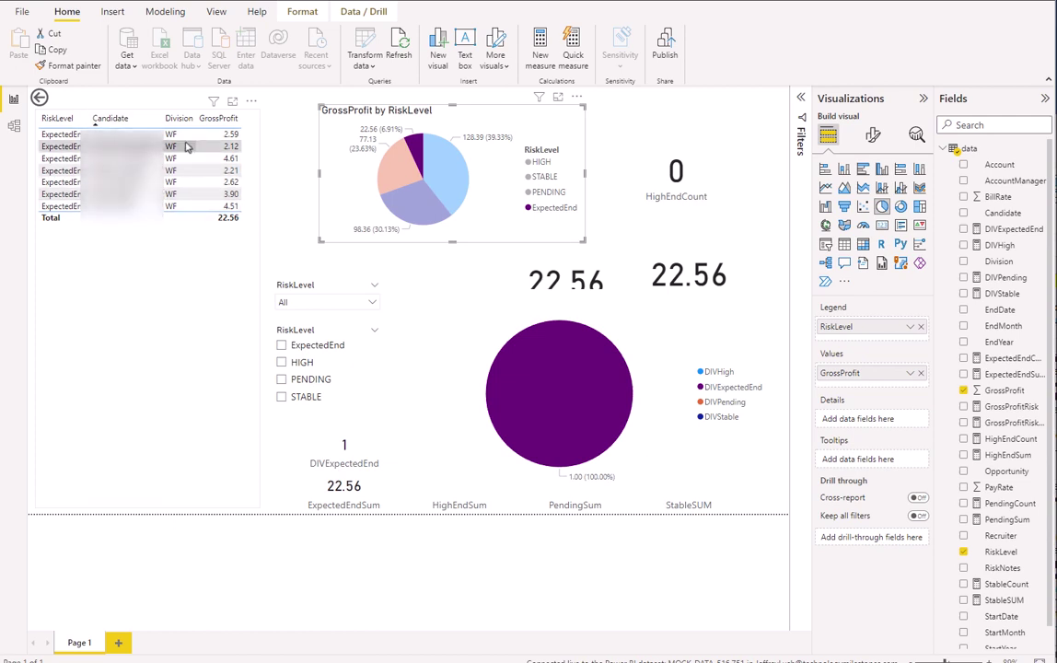
click(492, 201)
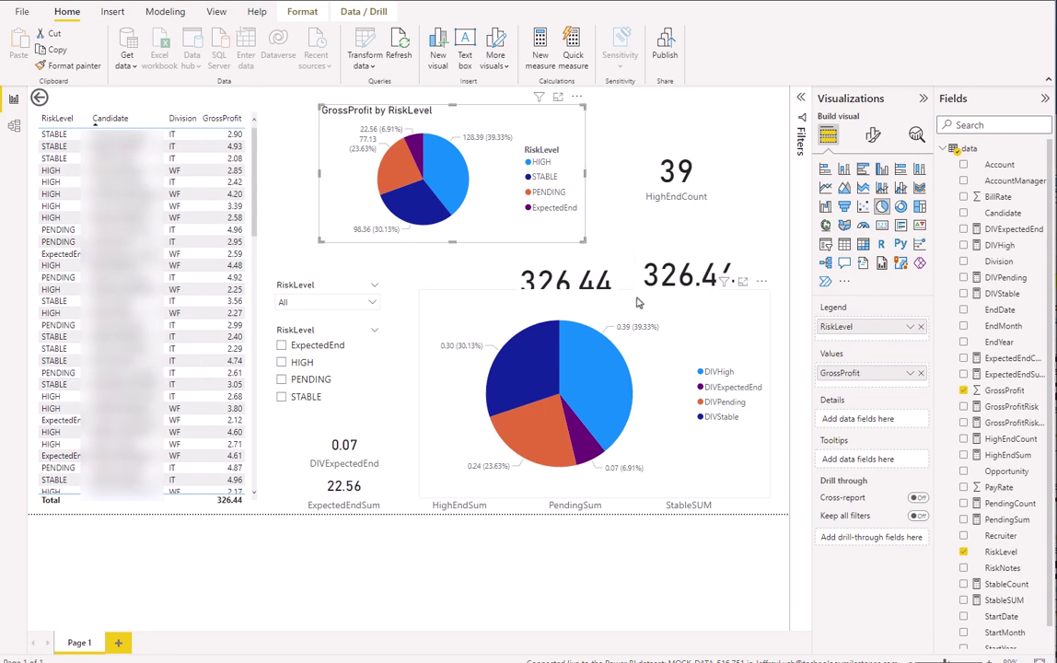
Step: Try moving the DIV pie up, undo it, and toggle the ExpectedEnd slicer filter on and off
drag(635, 302, 491, 102)
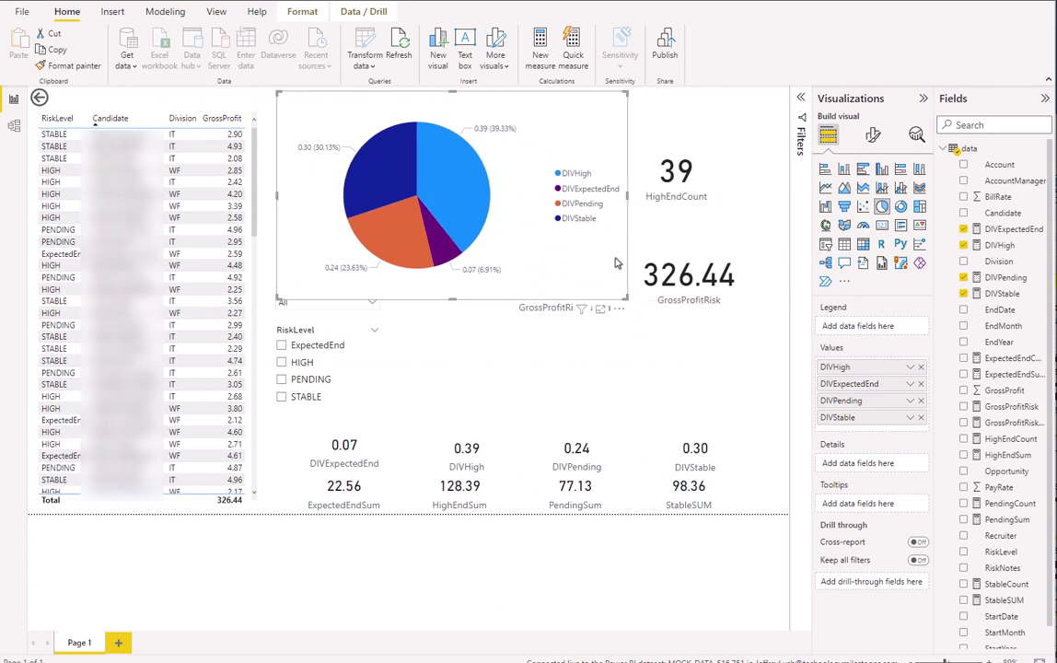
key(ctrl+z)
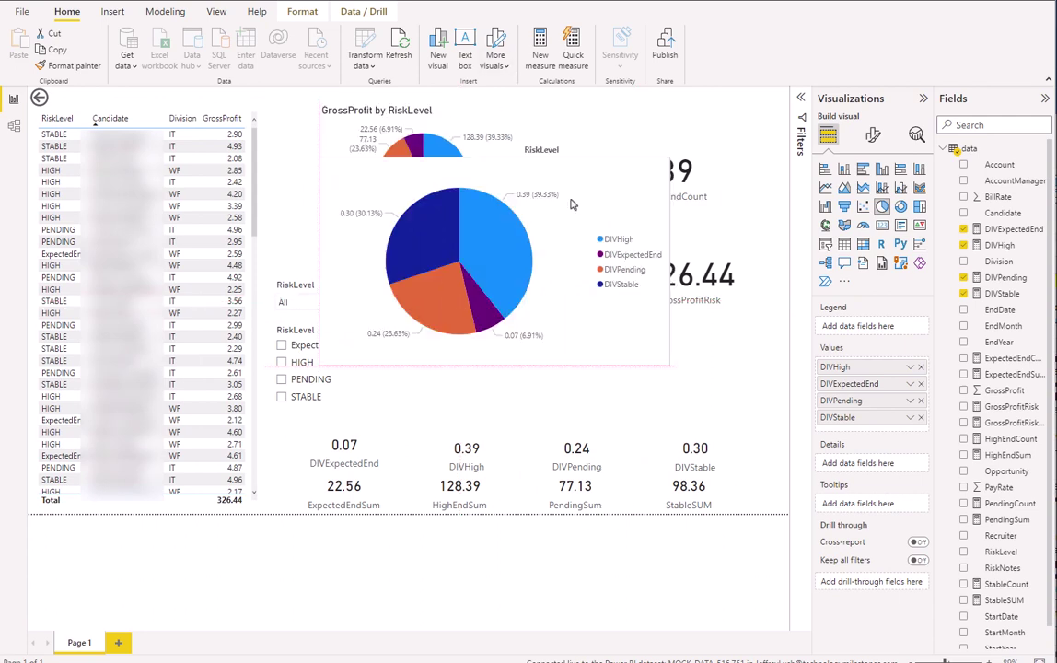
click(282, 345)
click(282, 345)
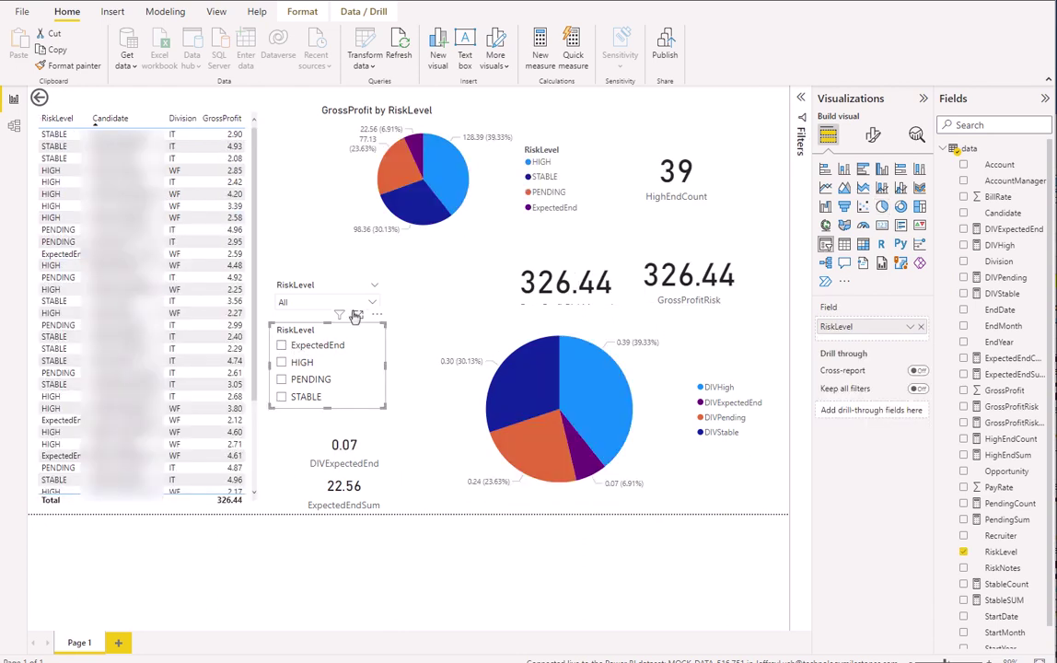
Step: Move the DIV pie to the top, enlarge it over the RiskLevel pie, and highlight DIVHigh
click(450, 281)
drag(585, 314, 442, 123)
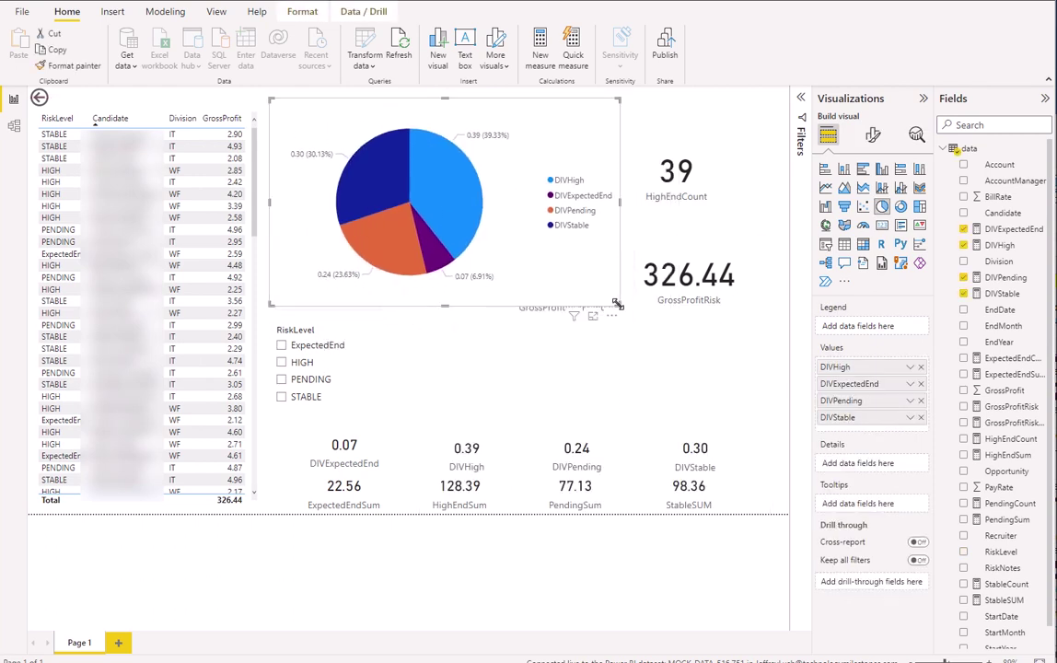
drag(617, 305, 767, 390)
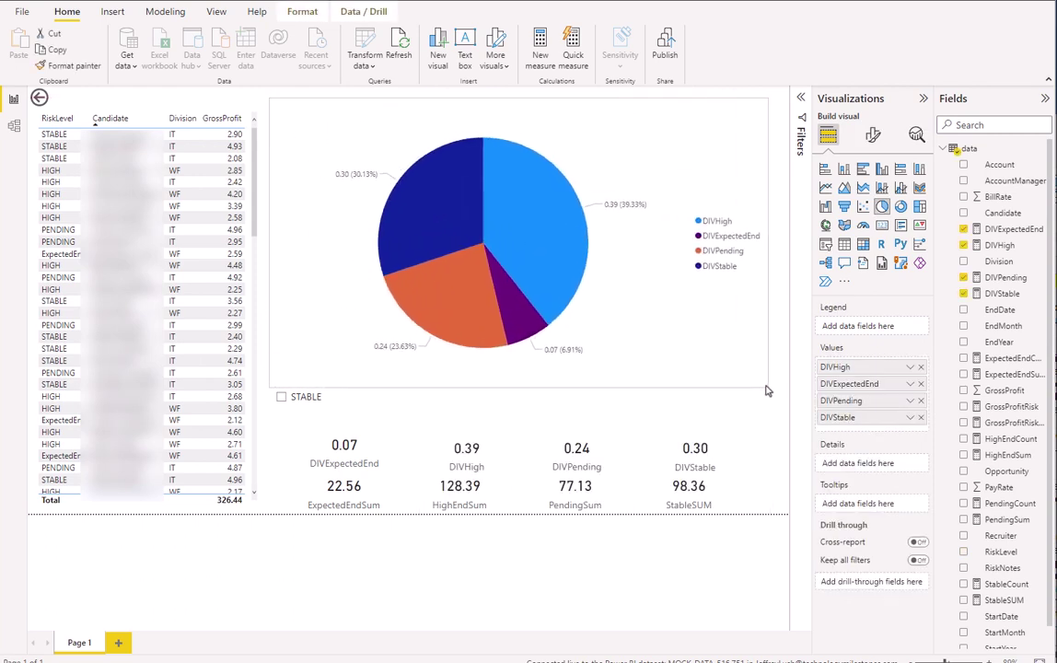
drag(618, 134, 606, 232)
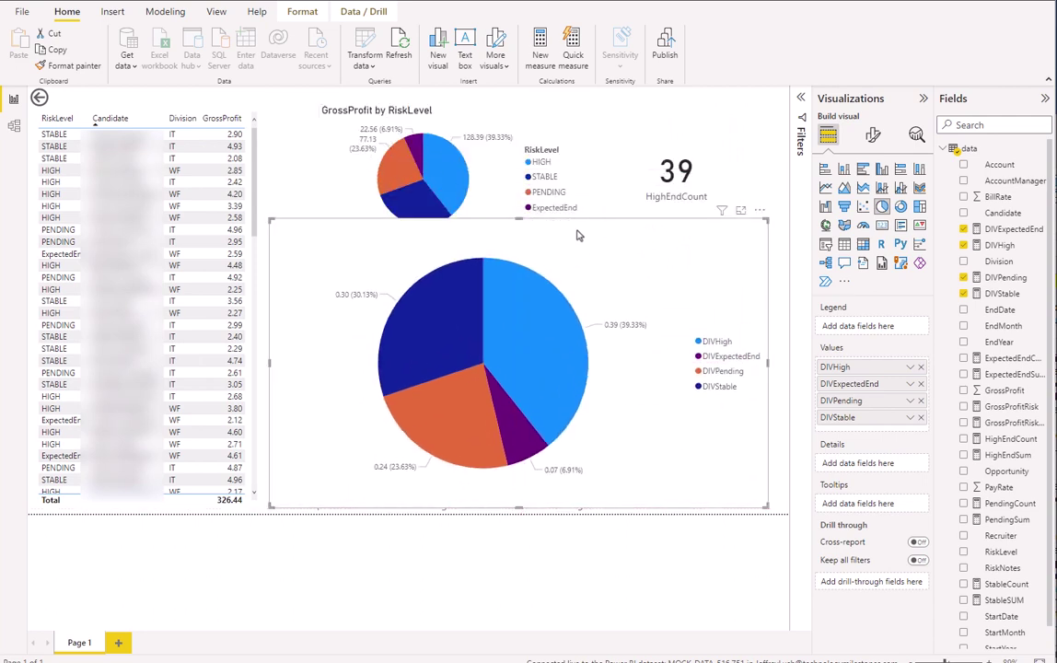
drag(580, 302, 568, 132)
click(541, 222)
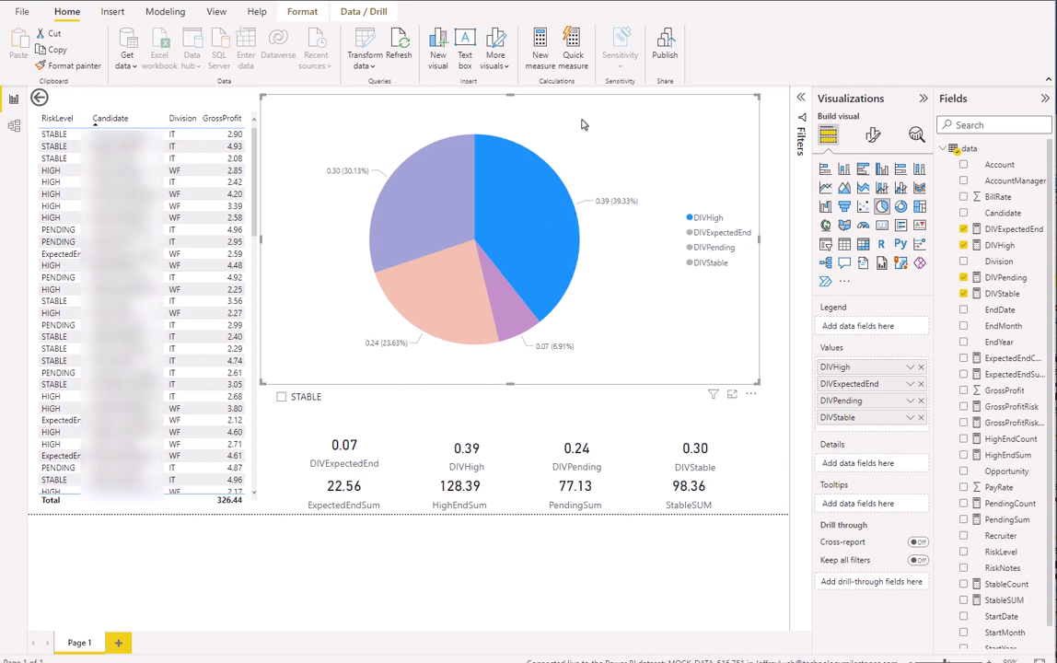
Step: Shift the DIV pie left, highlight each of its four slices, then move it back and clear the highlight
drag(581, 125, 407, 123)
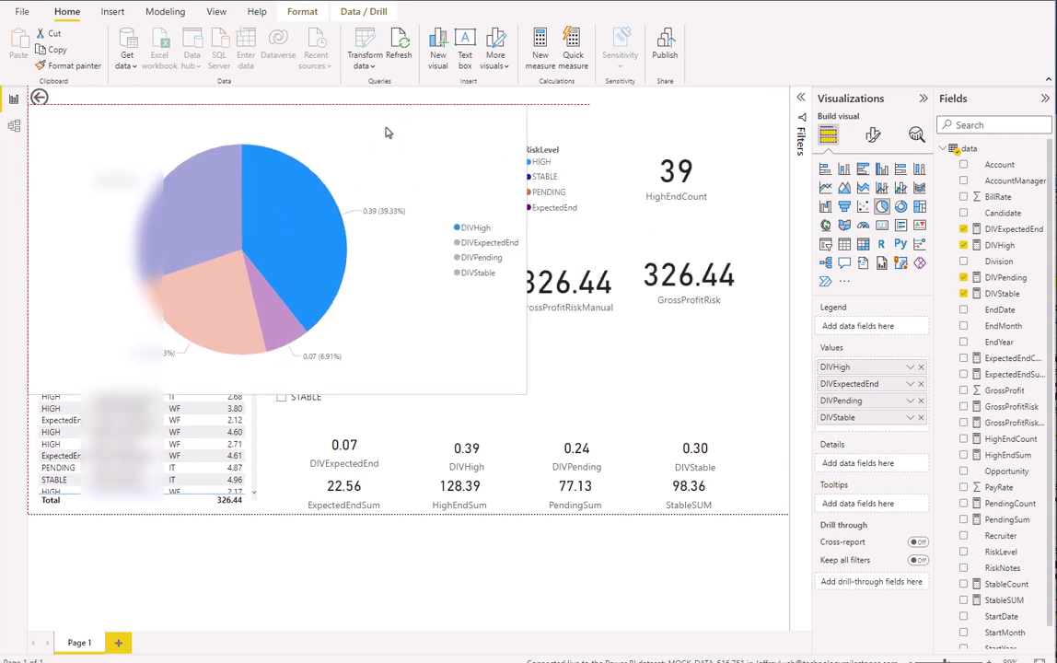
click(276, 308)
click(218, 300)
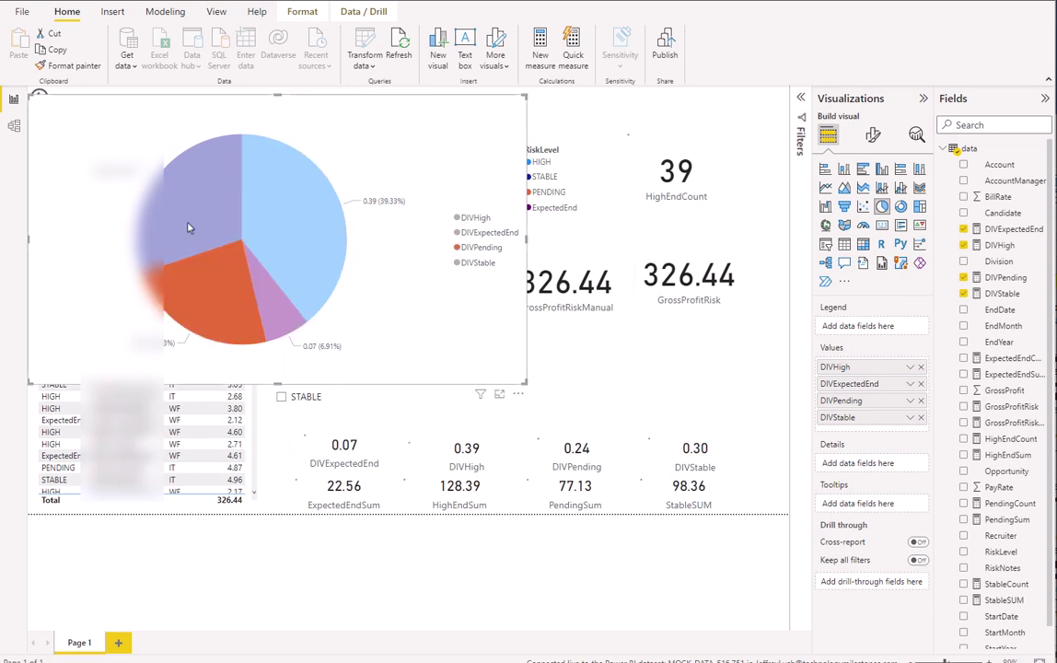
click(189, 225)
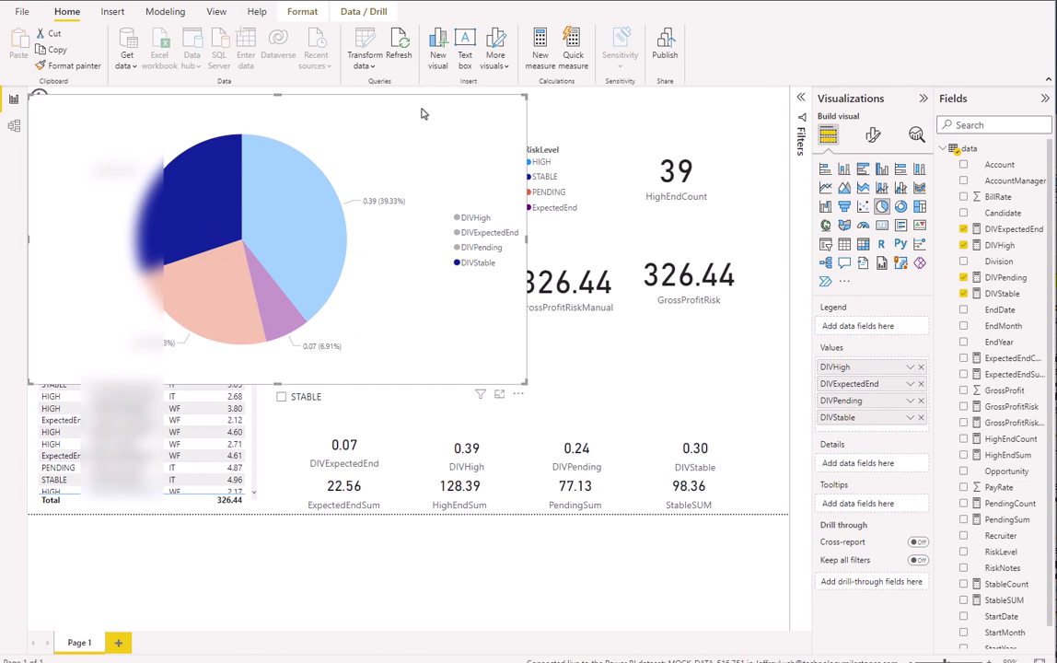
click(262, 235)
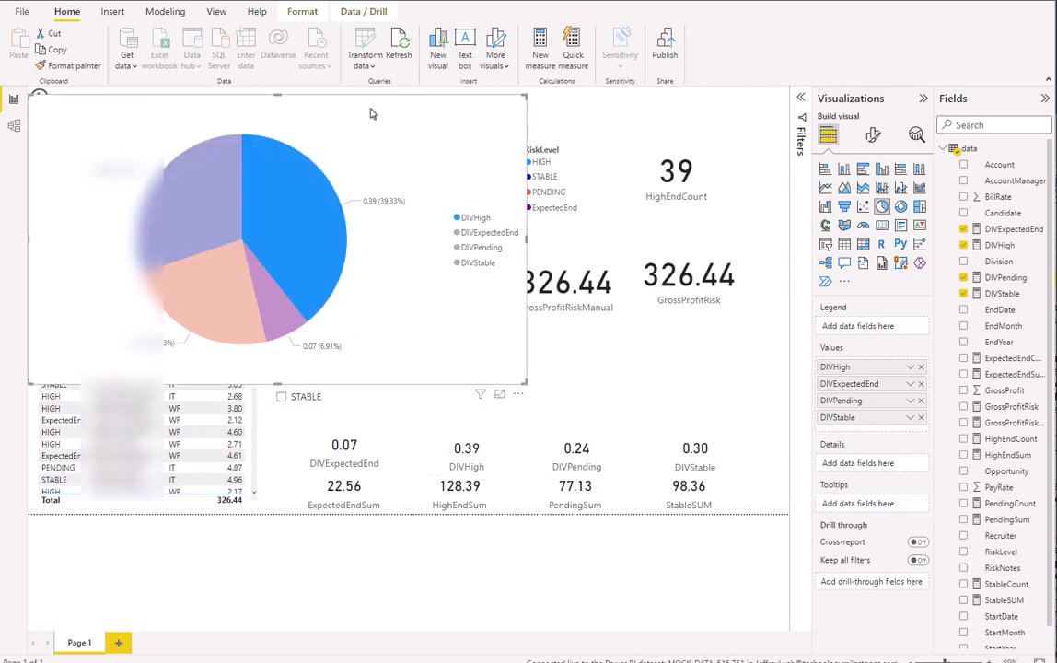
drag(372, 113, 614, 122)
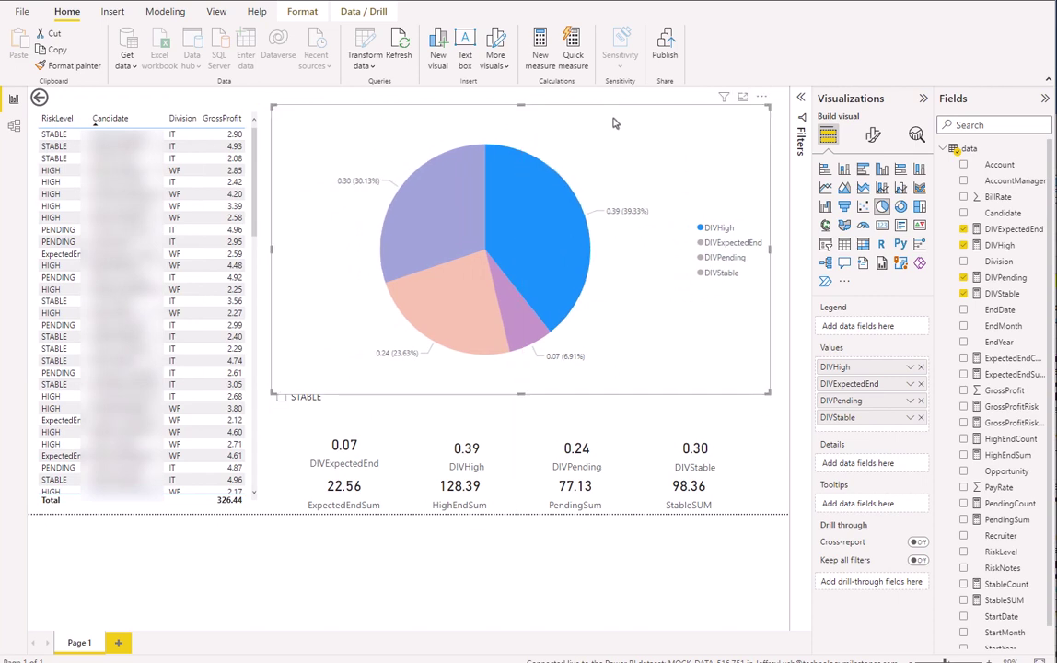
click(531, 223)
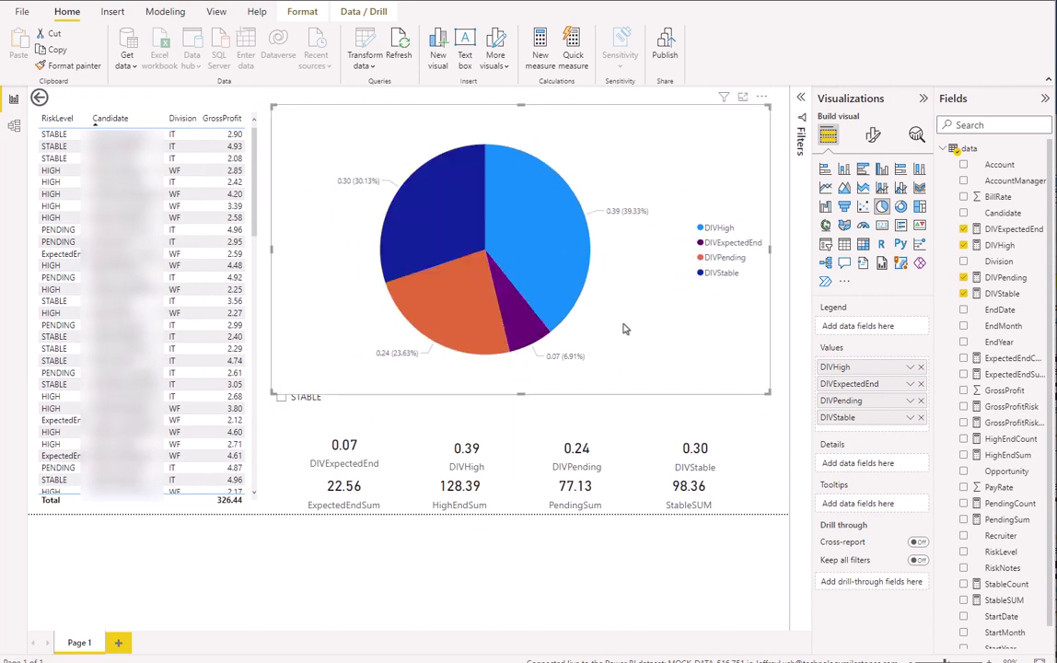
click(357, 496)
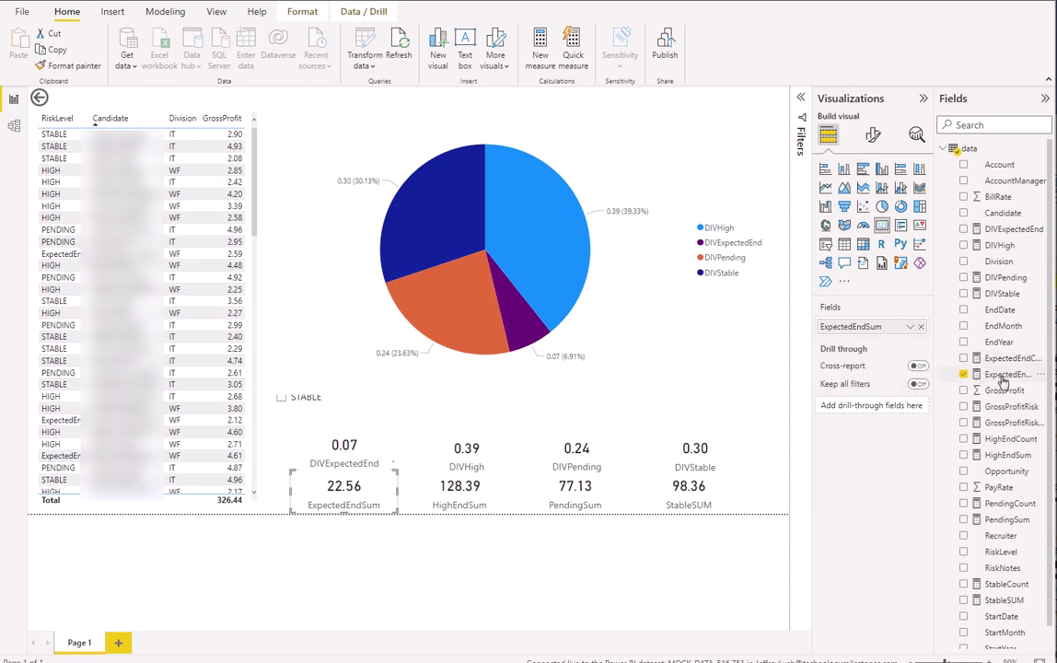
click(1003, 375)
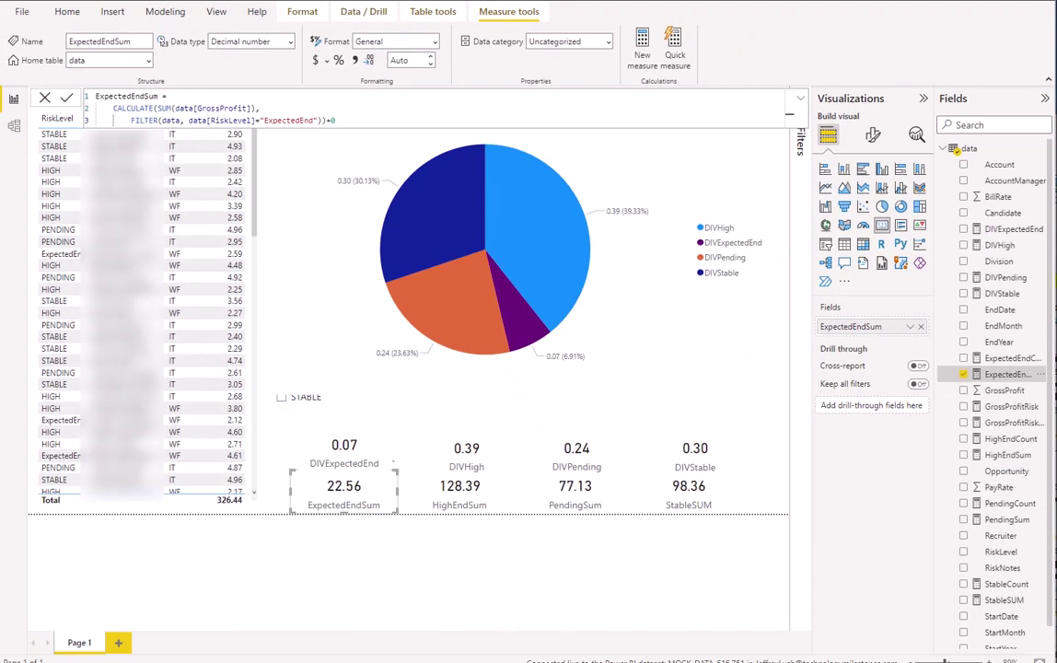
key(alt+Tab)
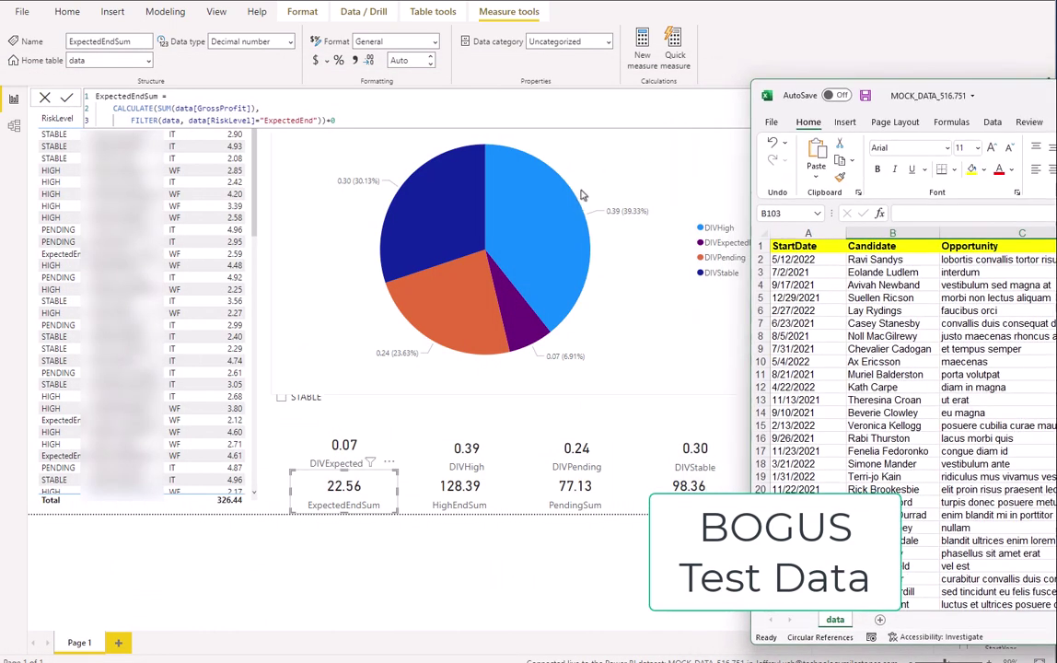
click(578, 119)
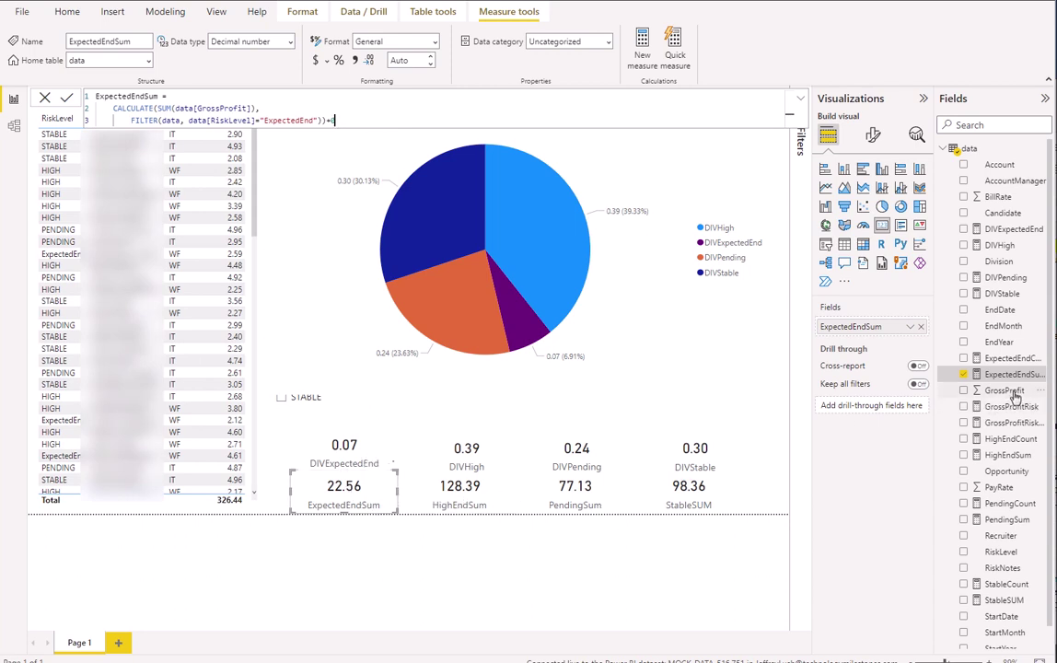
click(459, 488)
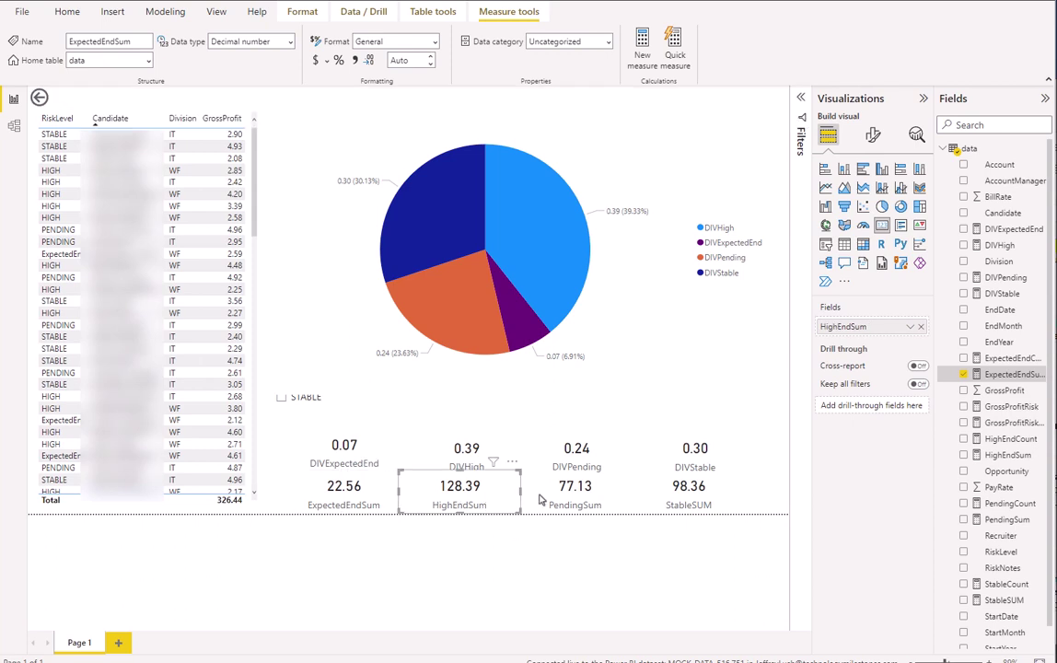
Step: View the HighEndSum measure's DAX formula, then select the DIV pie chart
click(1007, 455)
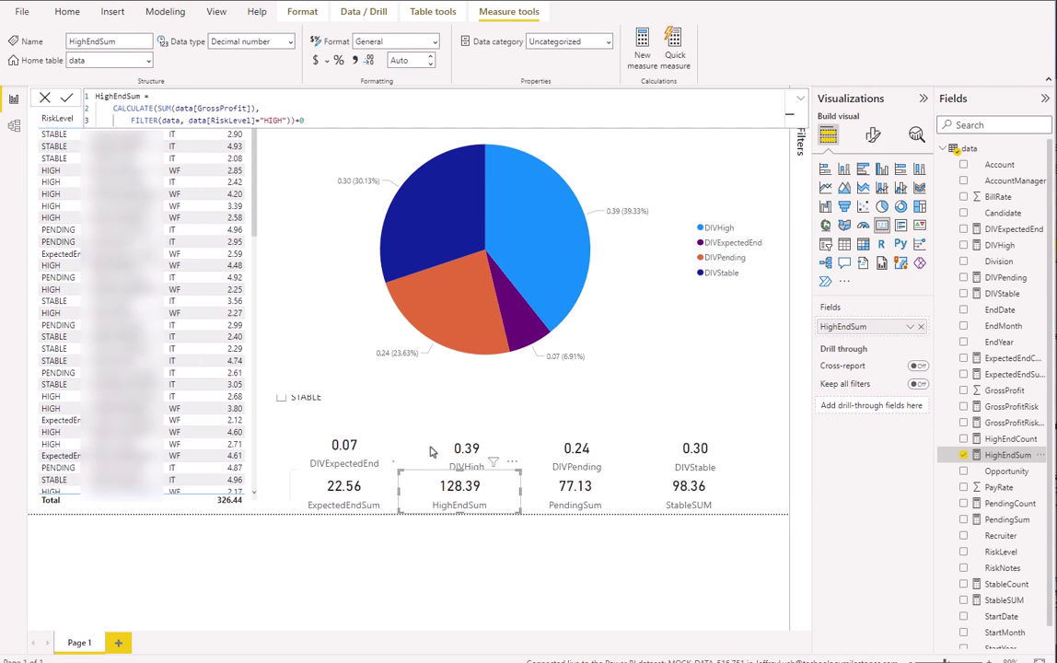
click(697, 162)
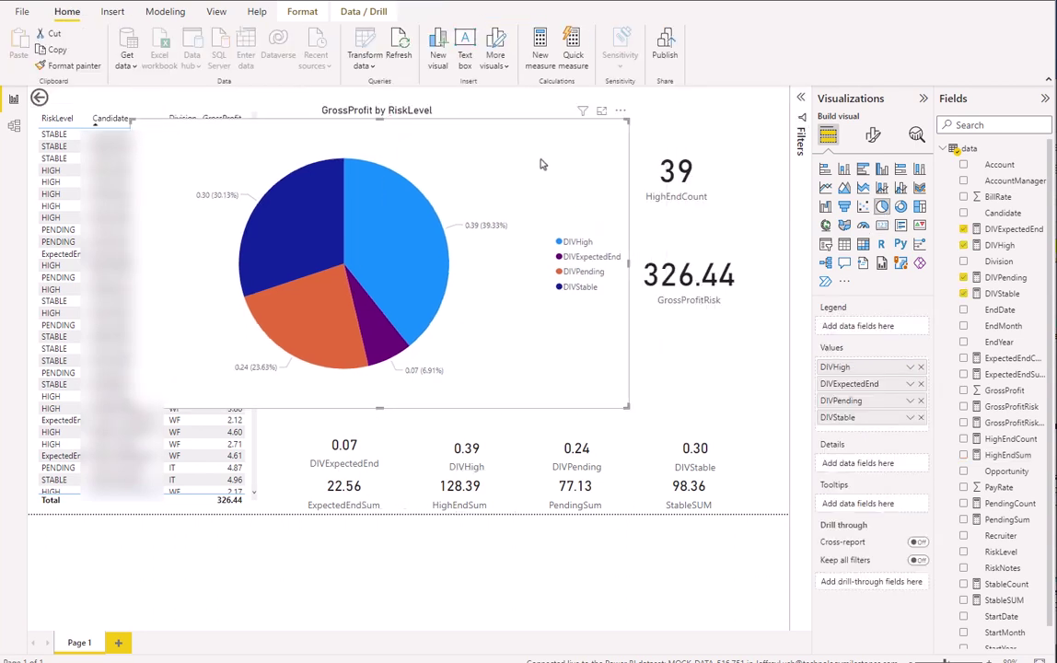
Step: Move the DIV pie aside, place GrossProfitRiskManual below GrossProfitRisk, and view its DAX
drag(528, 145, 490, 143)
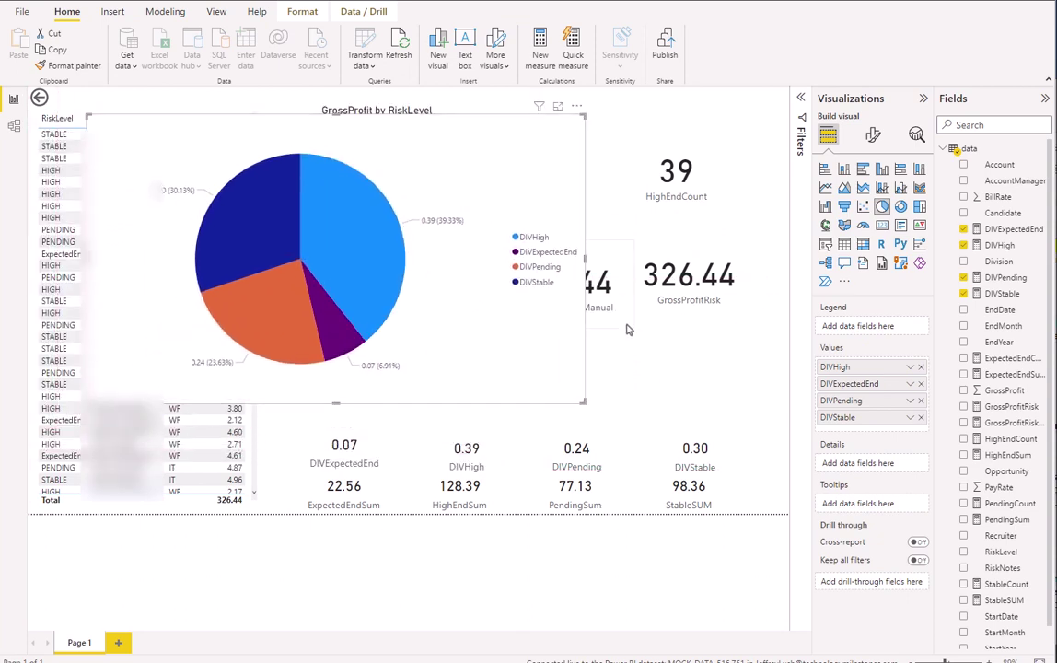
drag(601, 299, 728, 371)
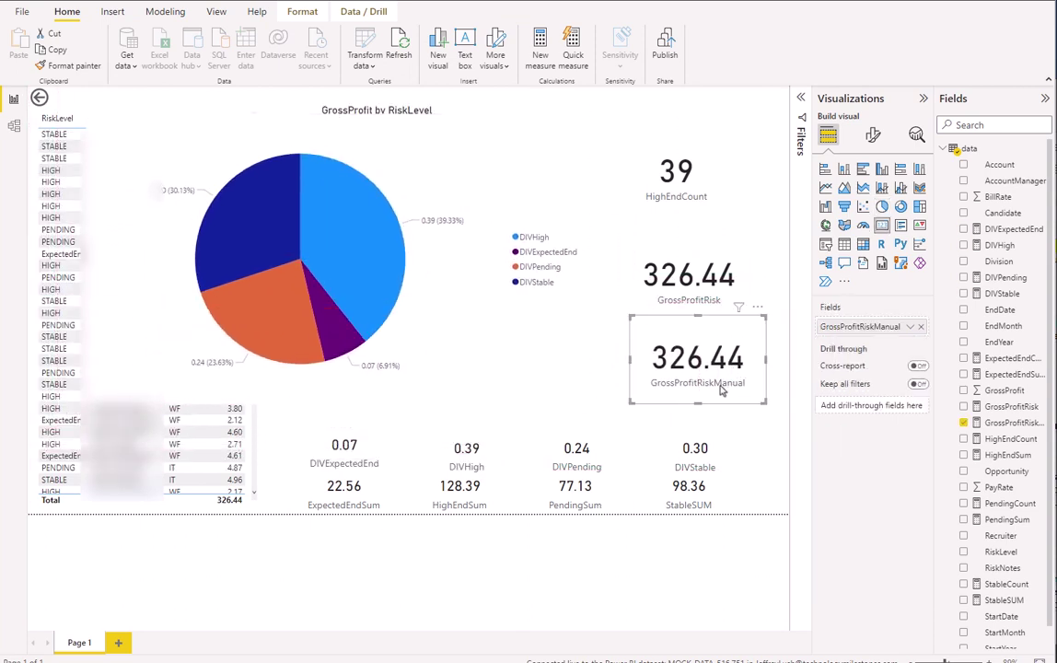
click(1017, 423)
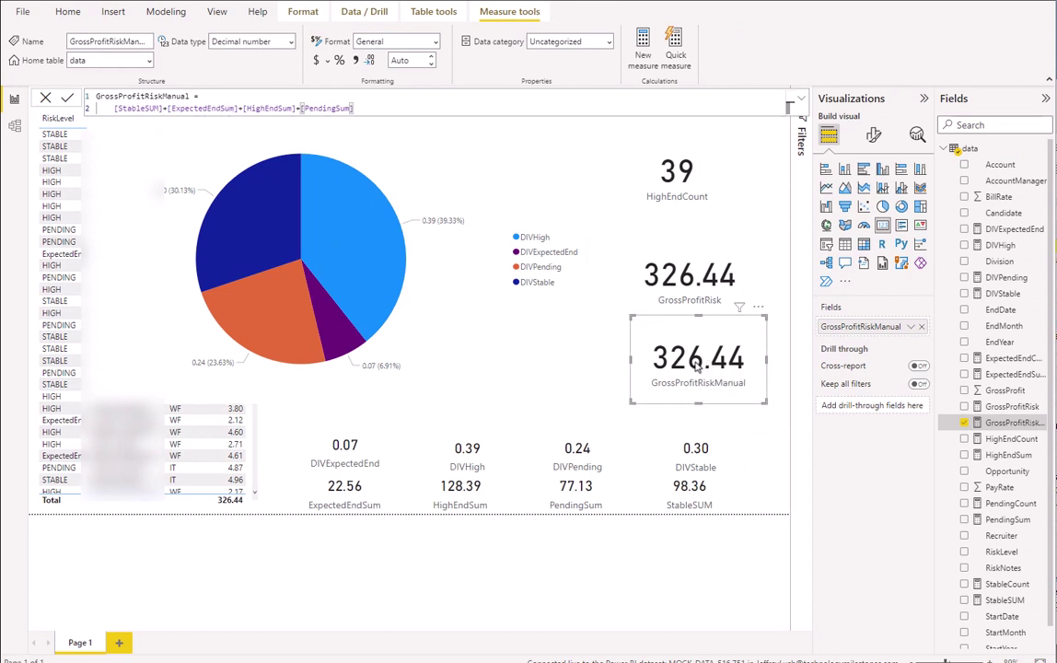
Step: Compare the GrossProfitRisk and GrossProfitRiskManual DAX formulas, which both give 326.44
click(687, 289)
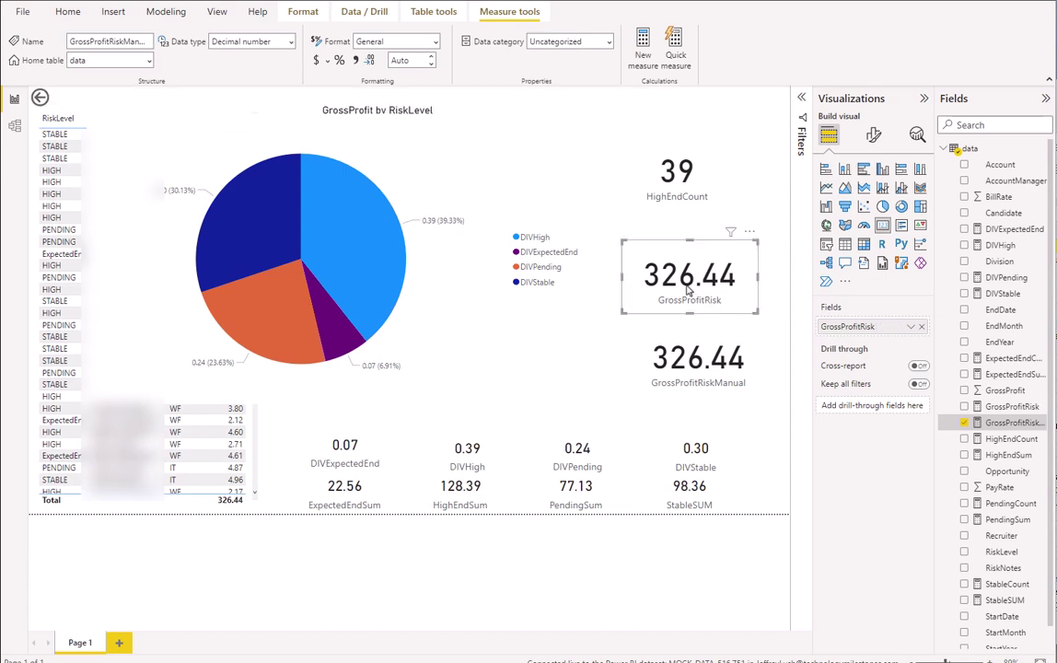
click(1008, 406)
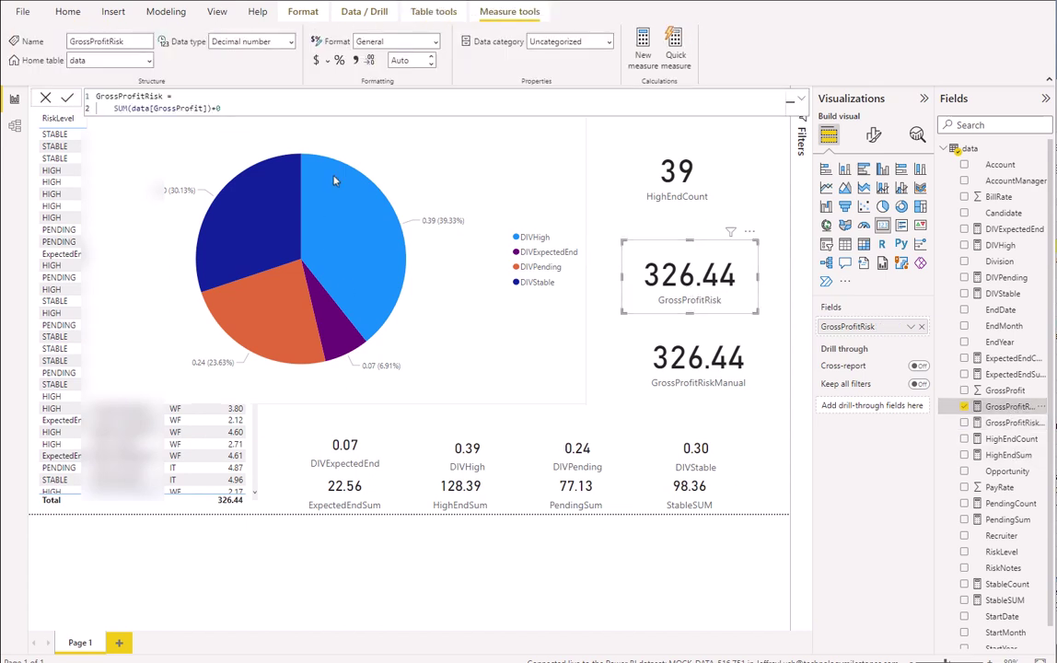
click(1013, 424)
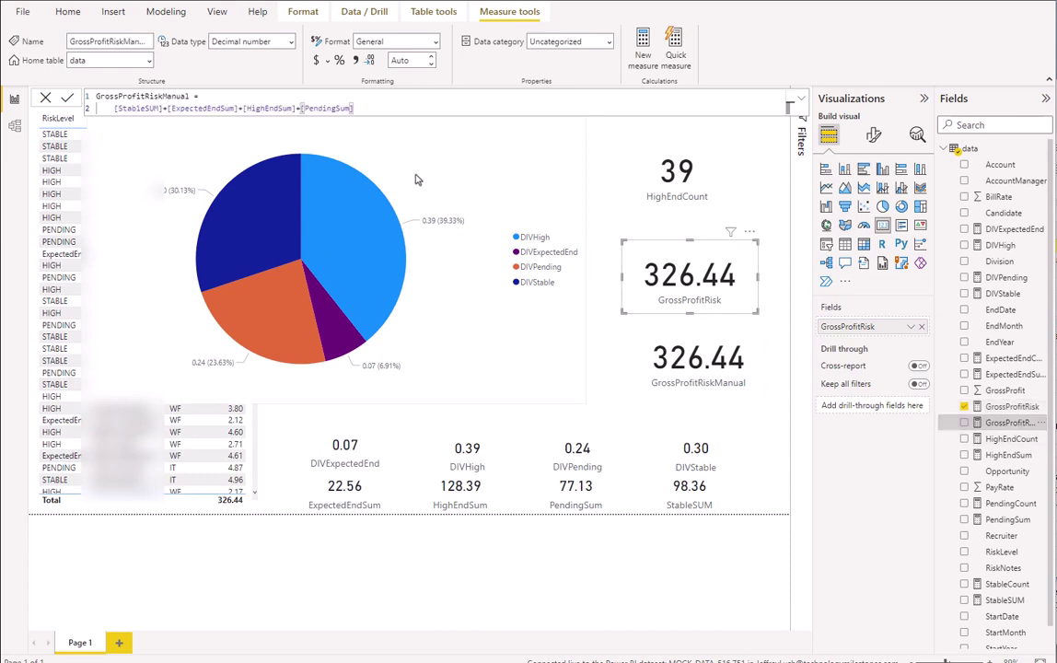
click(357, 460)
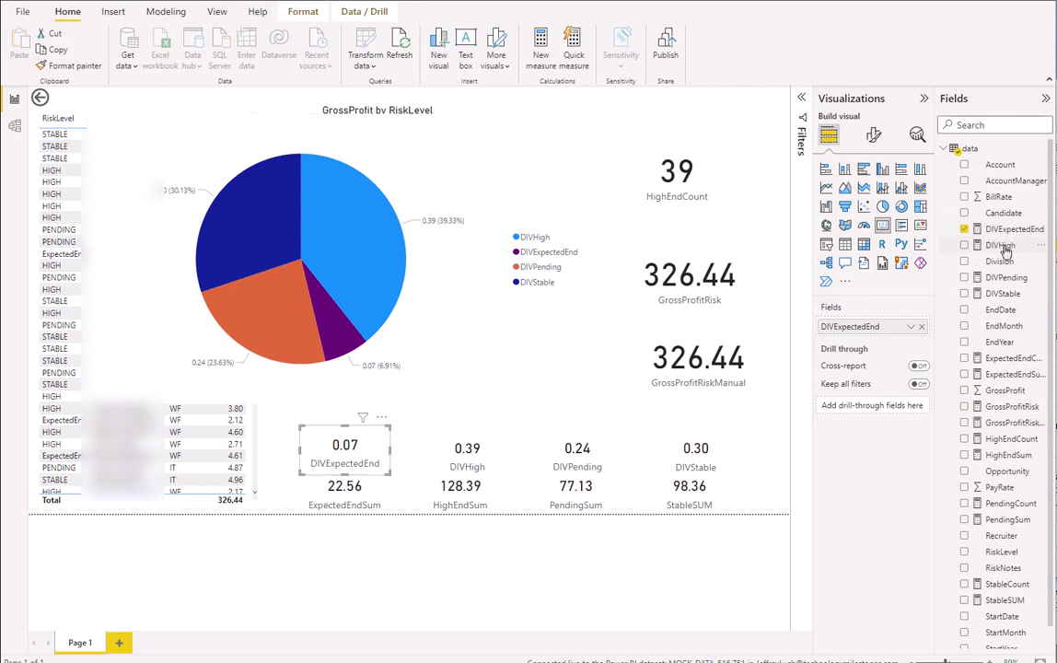
Step: Review the DIVExpectedEnd DIVIDE formula, select the DIVHigh and DIVPending cards, and align the DIVStable card
click(1009, 231)
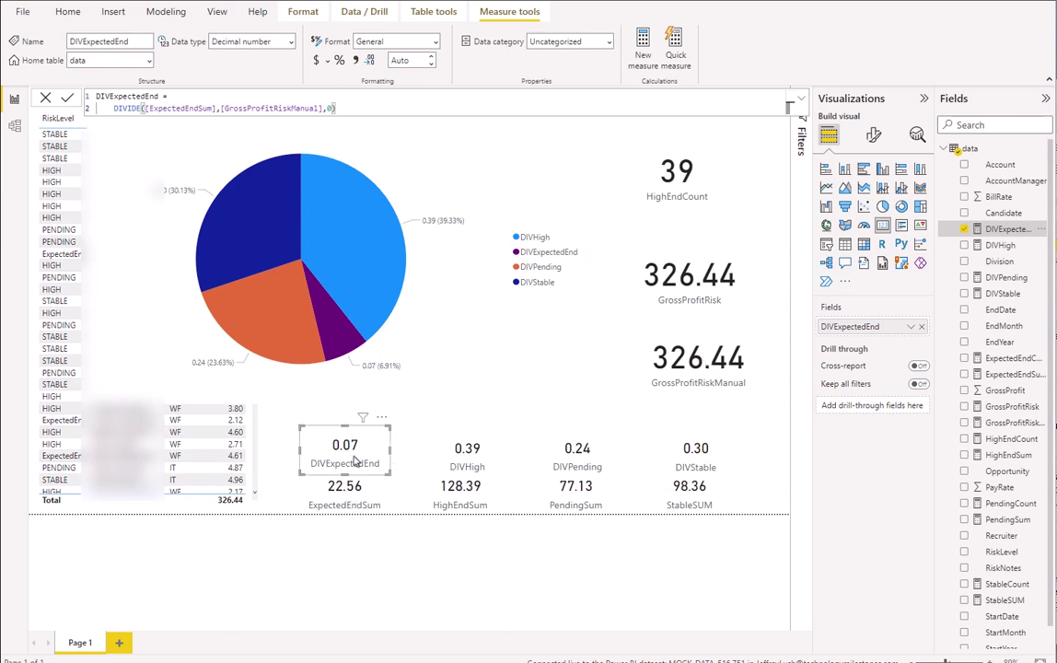
click(466, 451)
click(577, 447)
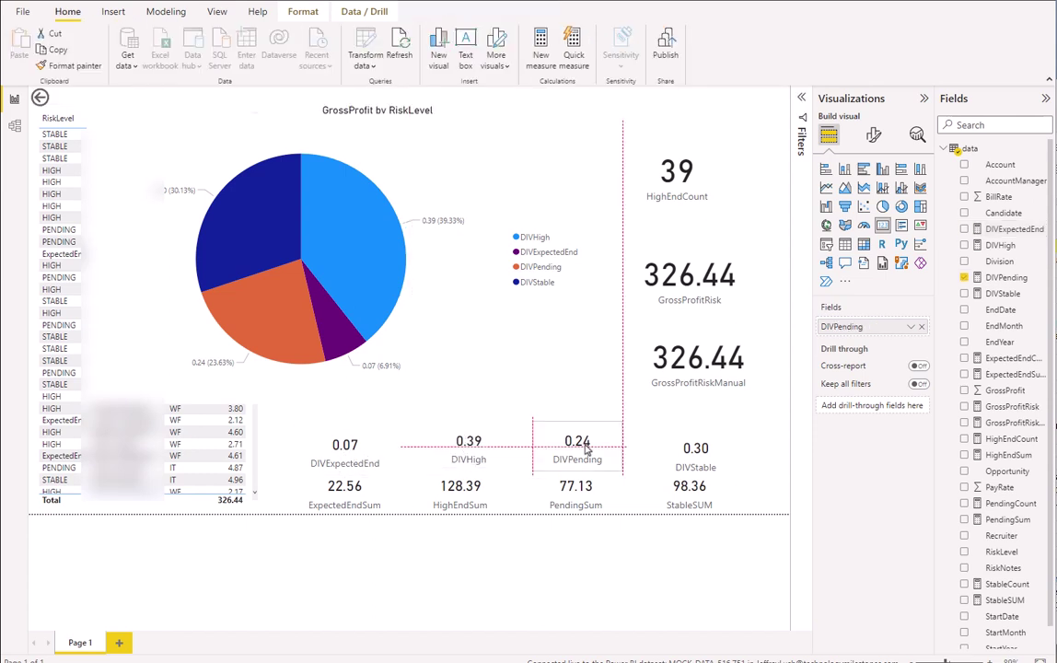
drag(712, 452, 704, 458)
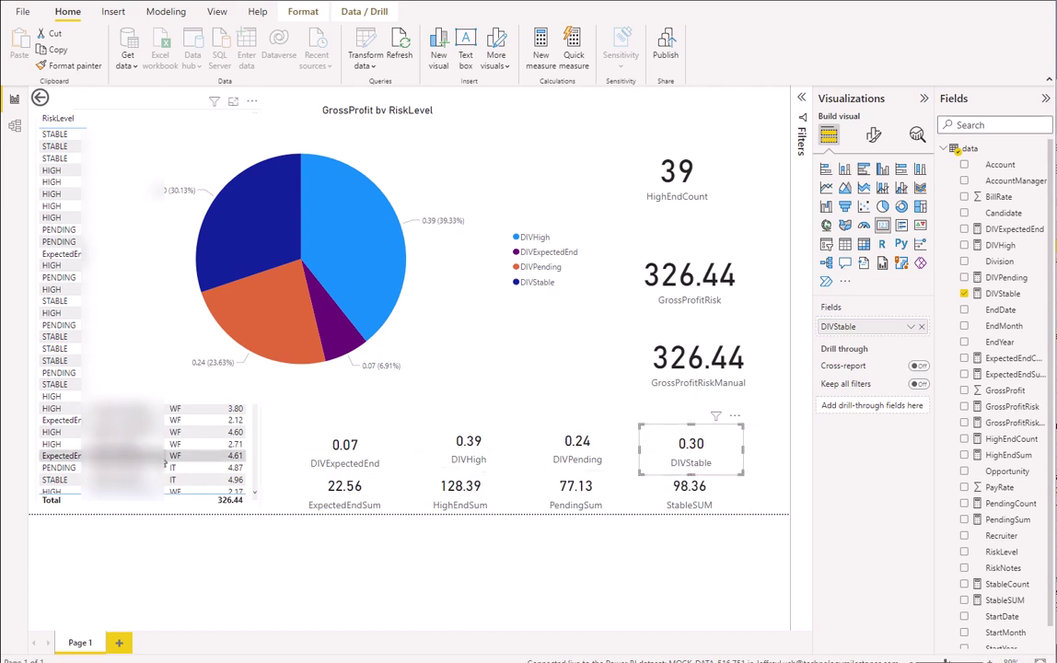
mouse_move(363, 292)
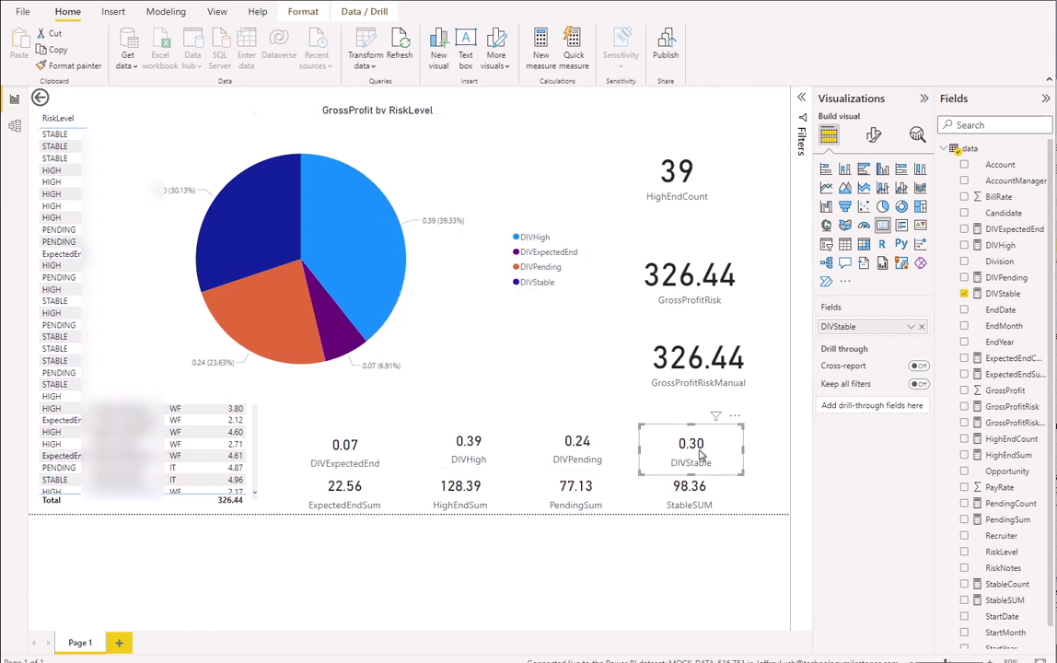
click(383, 235)
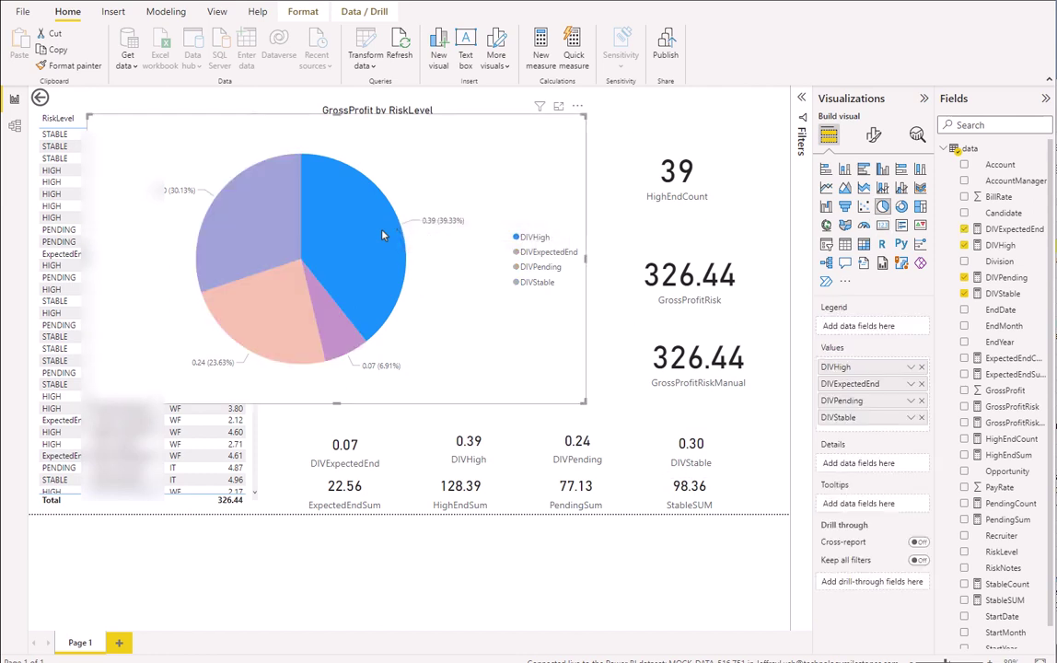
click(331, 322)
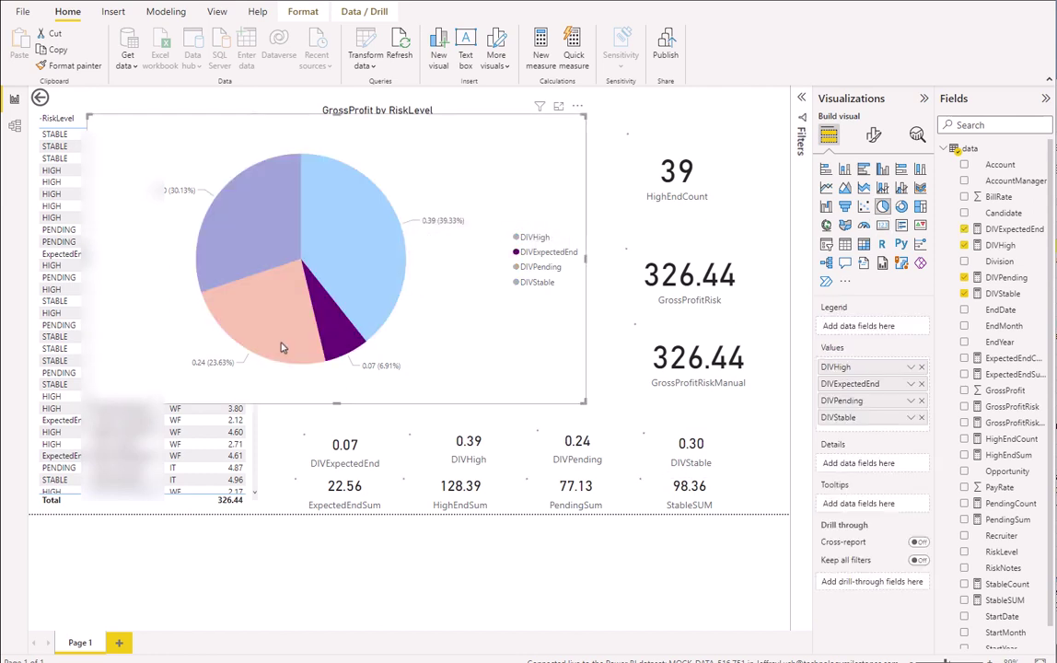
click(254, 292)
click(275, 213)
click(340, 237)
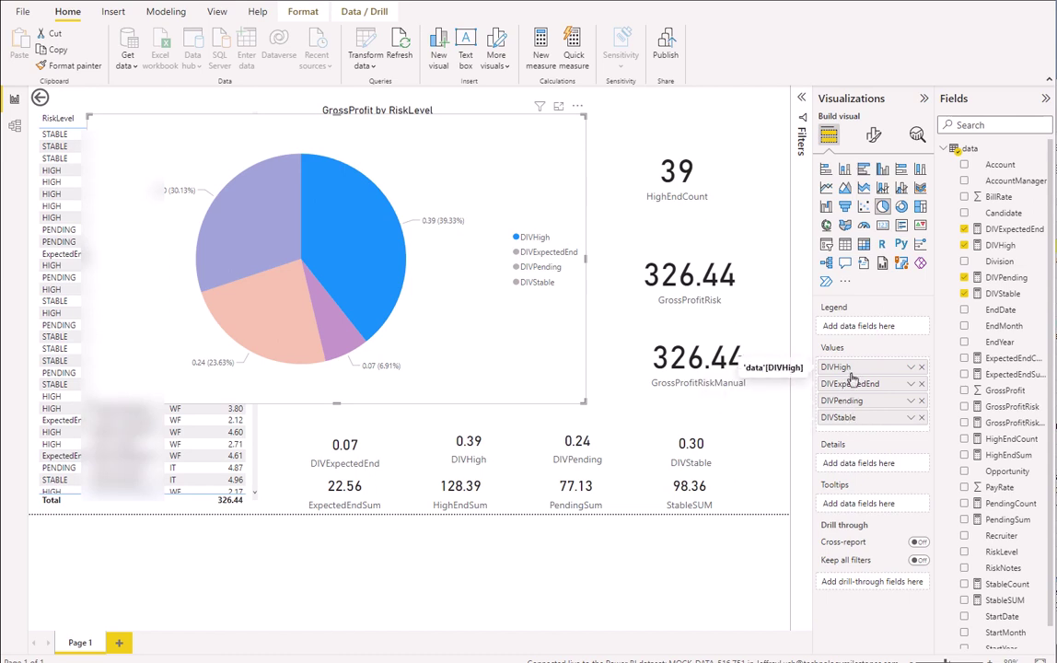
click(910, 366)
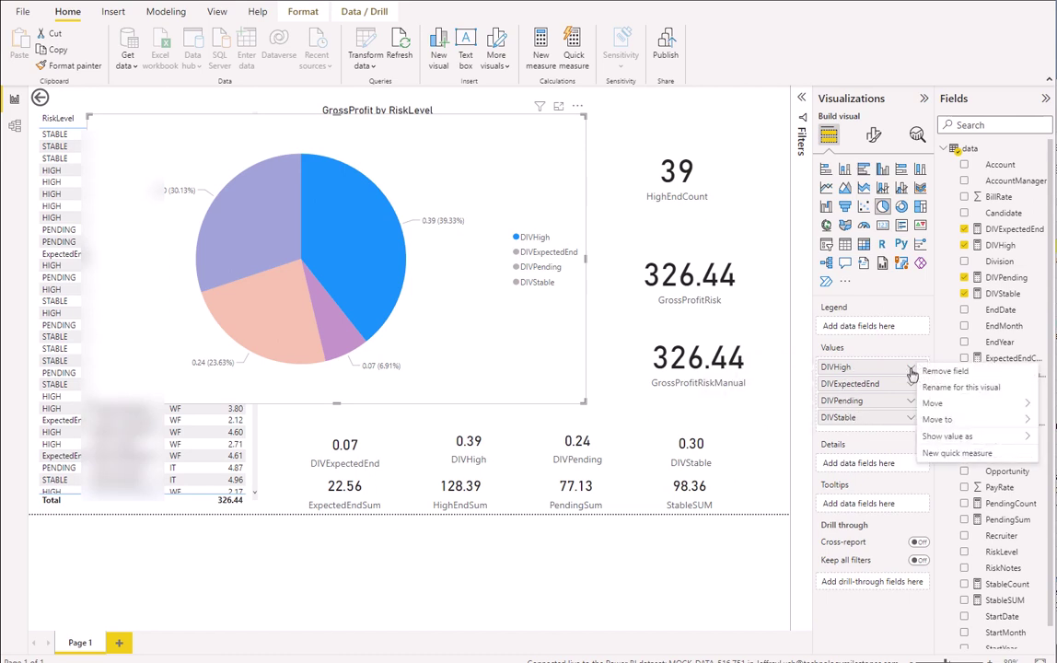
mouse_move(1008, 444)
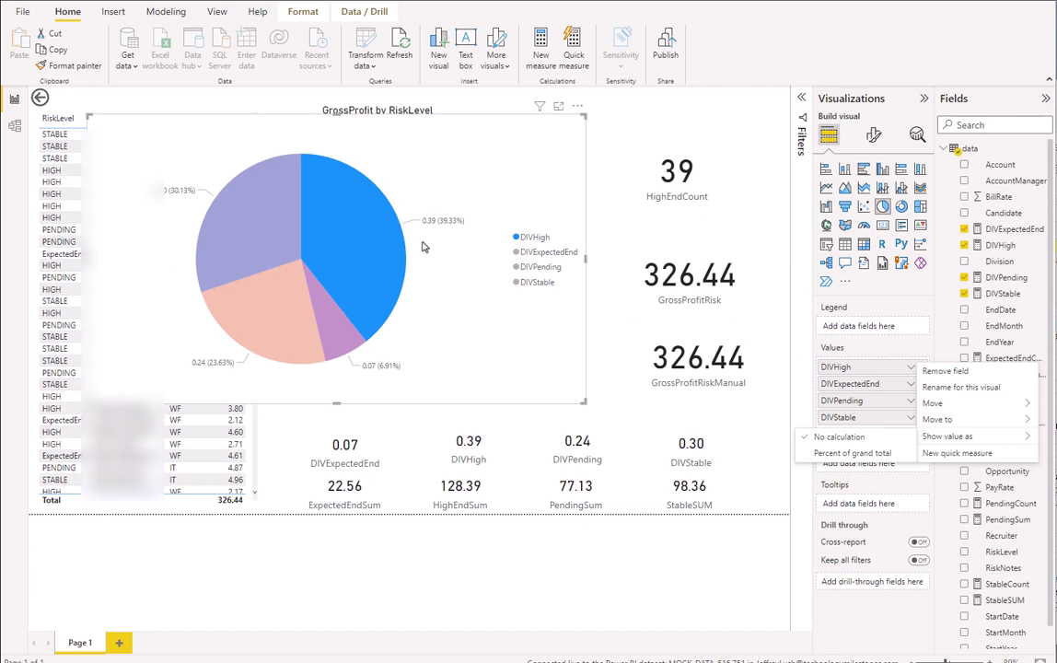
click(316, 240)
click(371, 230)
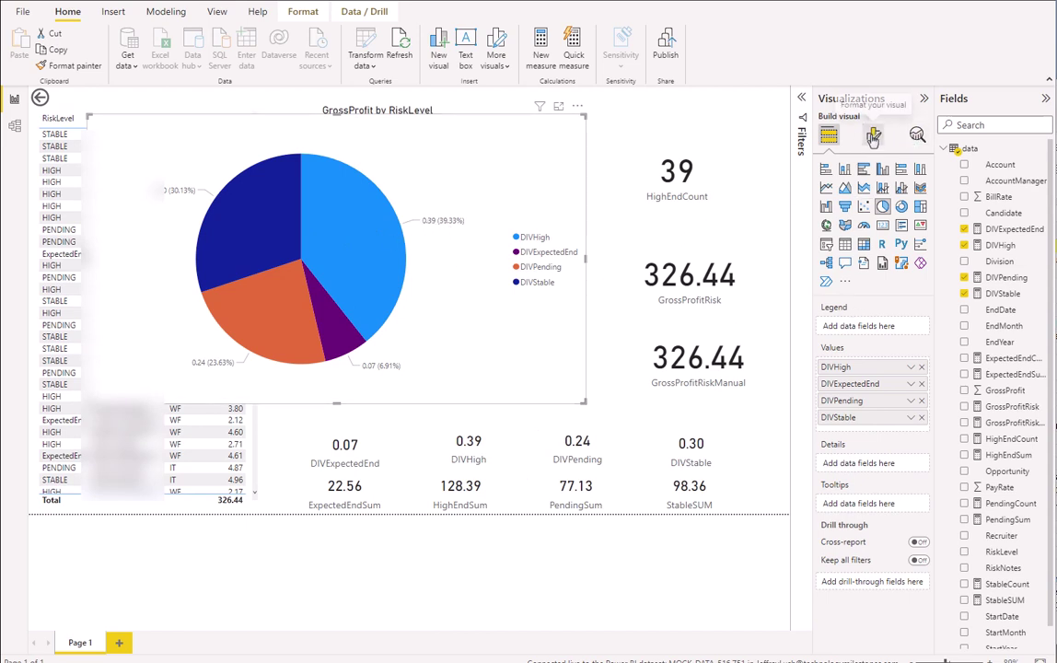
Step: Inspect the pie's detail label contents and value formatting without changes, then collapse those sections
click(873, 136)
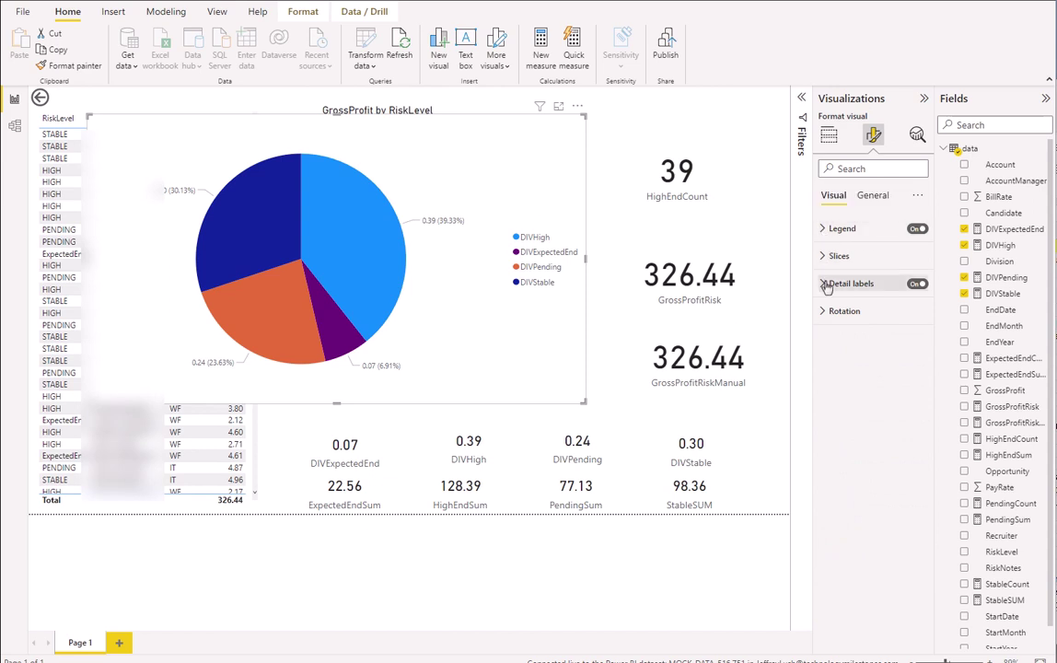
click(824, 284)
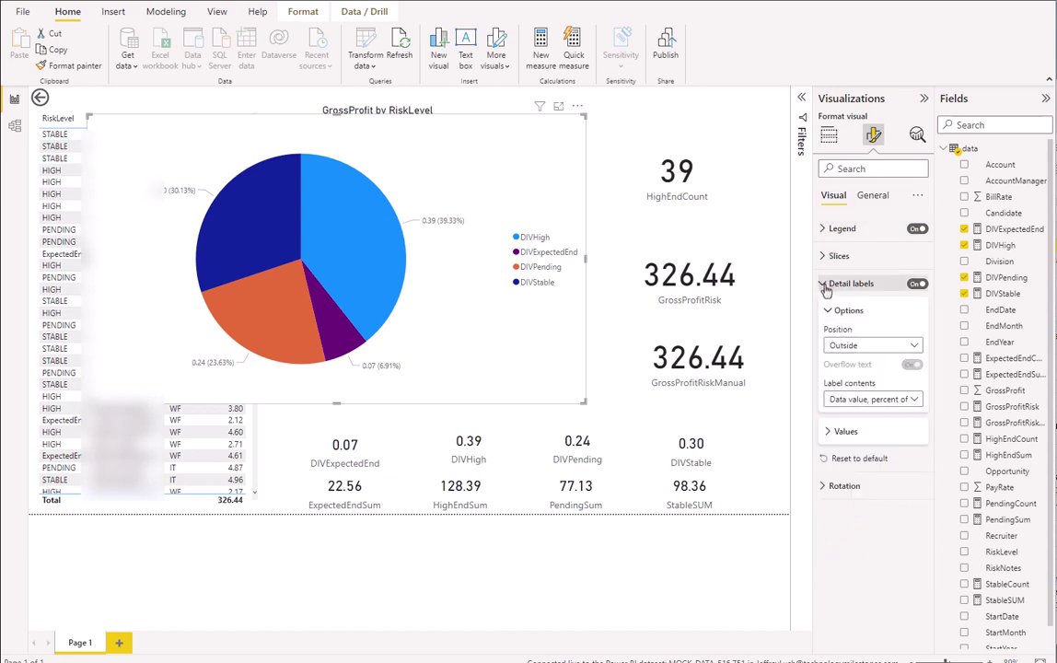
click(907, 402)
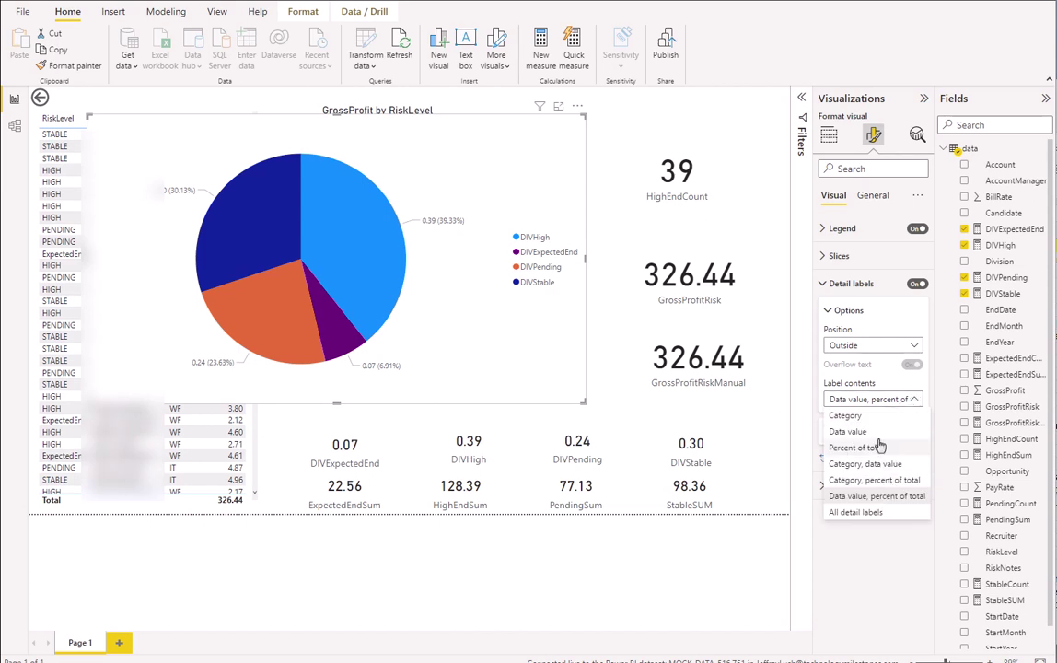
click(822, 402)
click(841, 432)
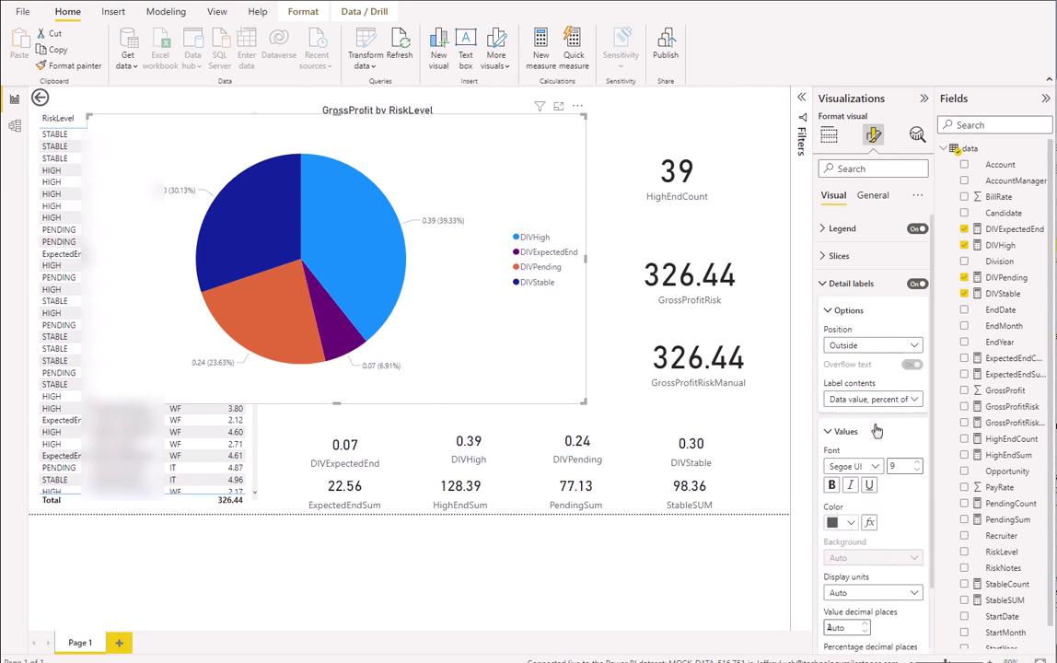
scroll(875, 414, down, 1)
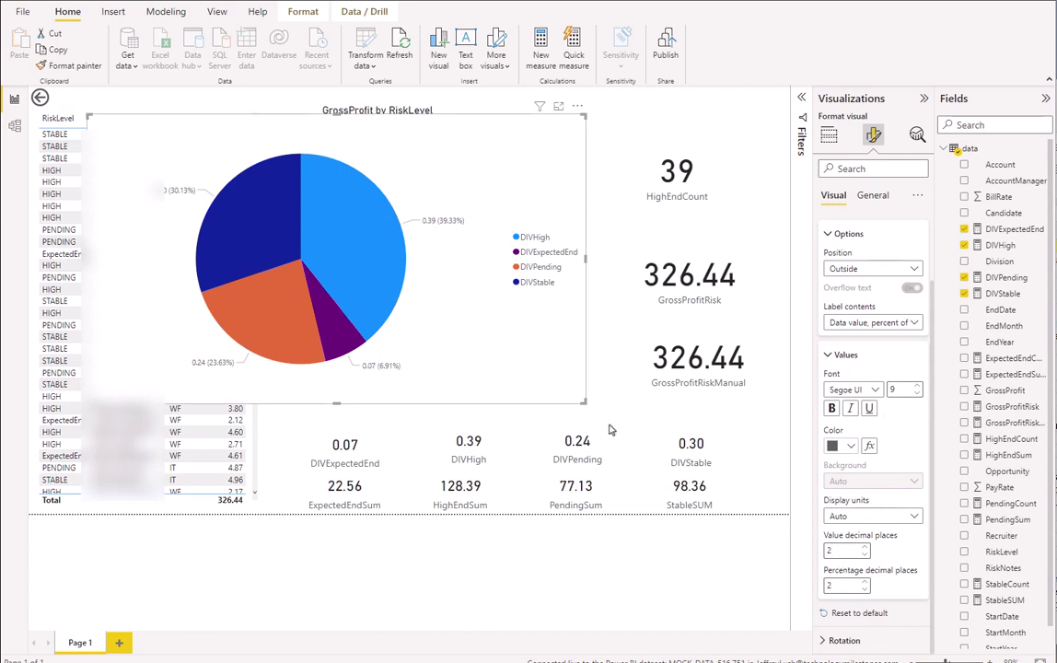
click(827, 235)
click(823, 283)
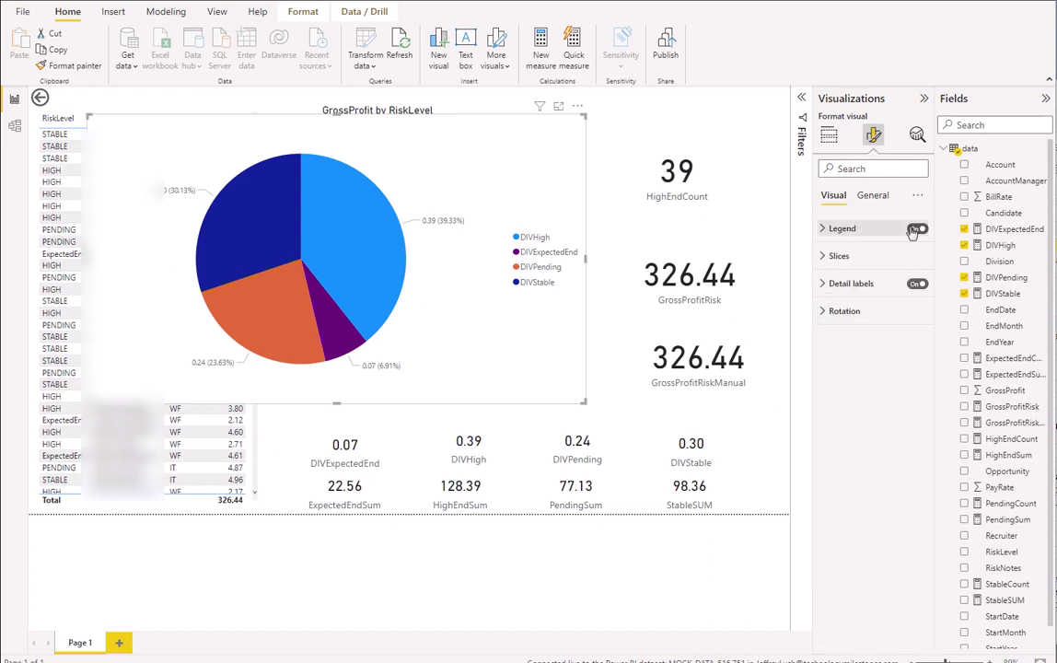
Step: In General settings, toggle the pie title on and back off, then move the pie right off the table
click(870, 196)
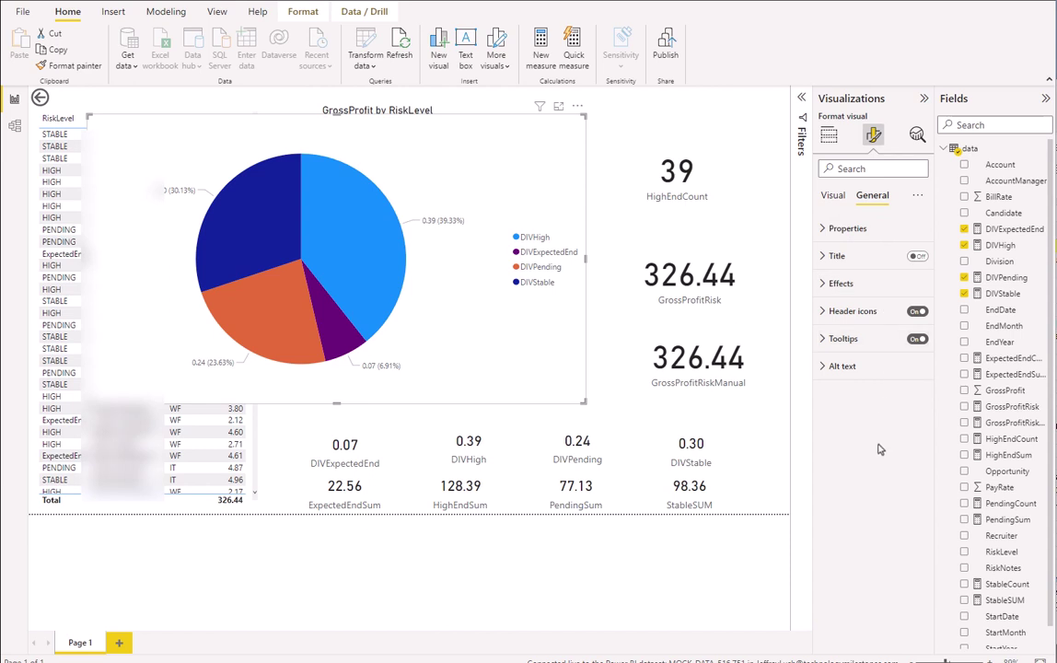
click(923, 259)
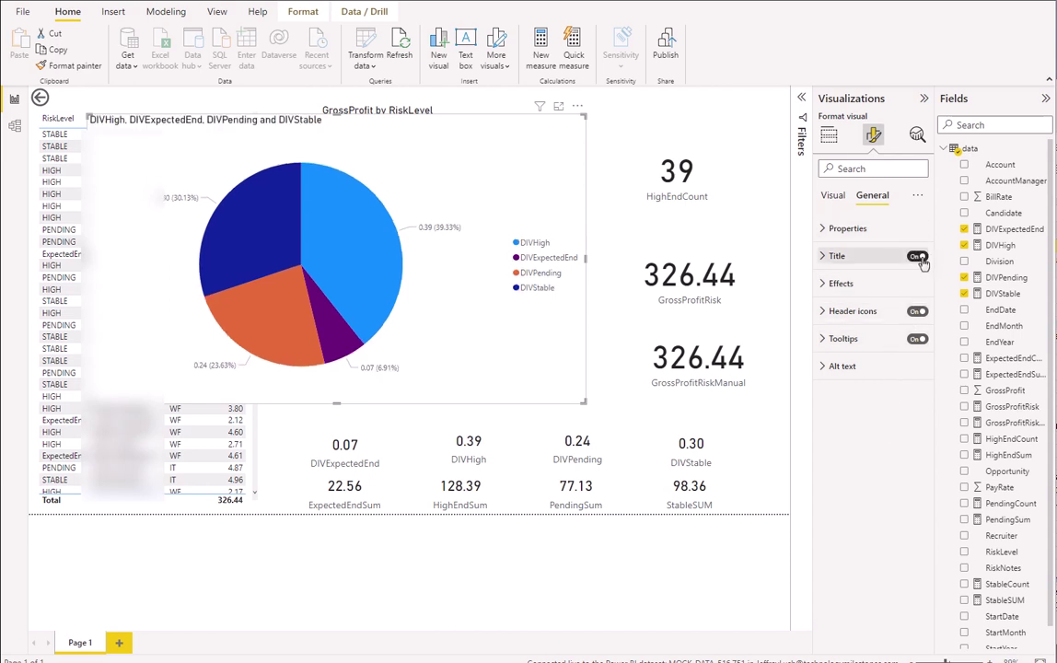
click(919, 258)
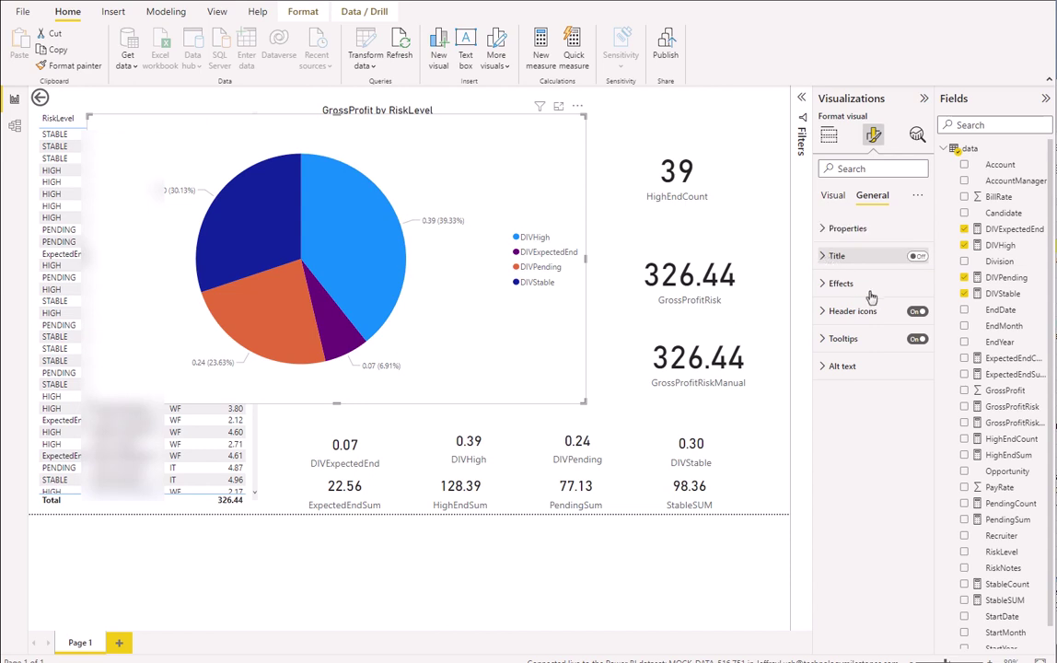
key(Return)
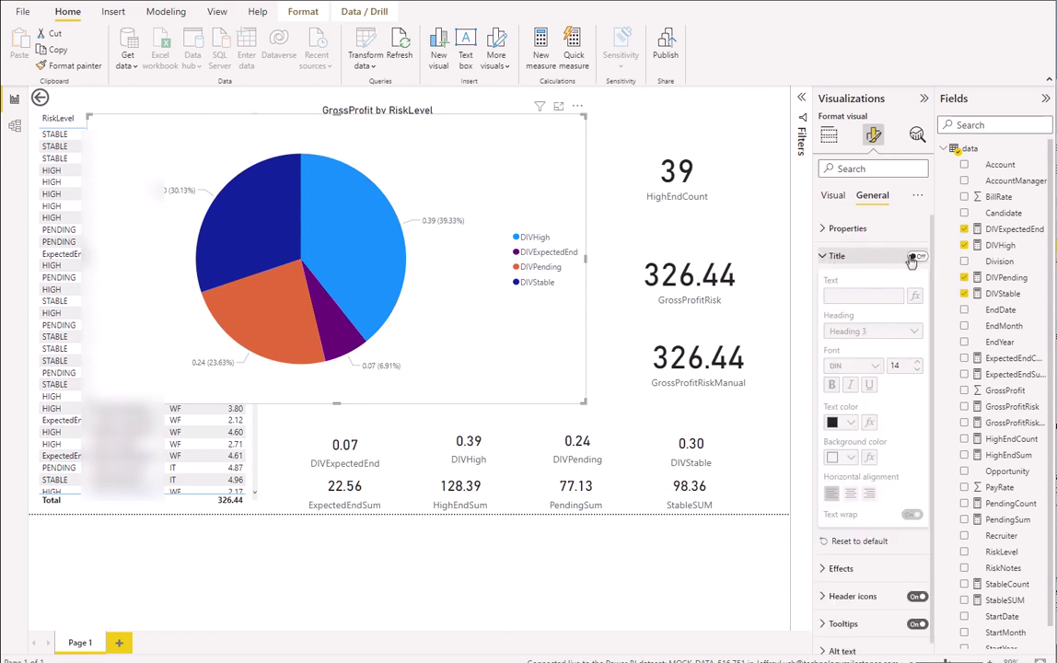
click(826, 257)
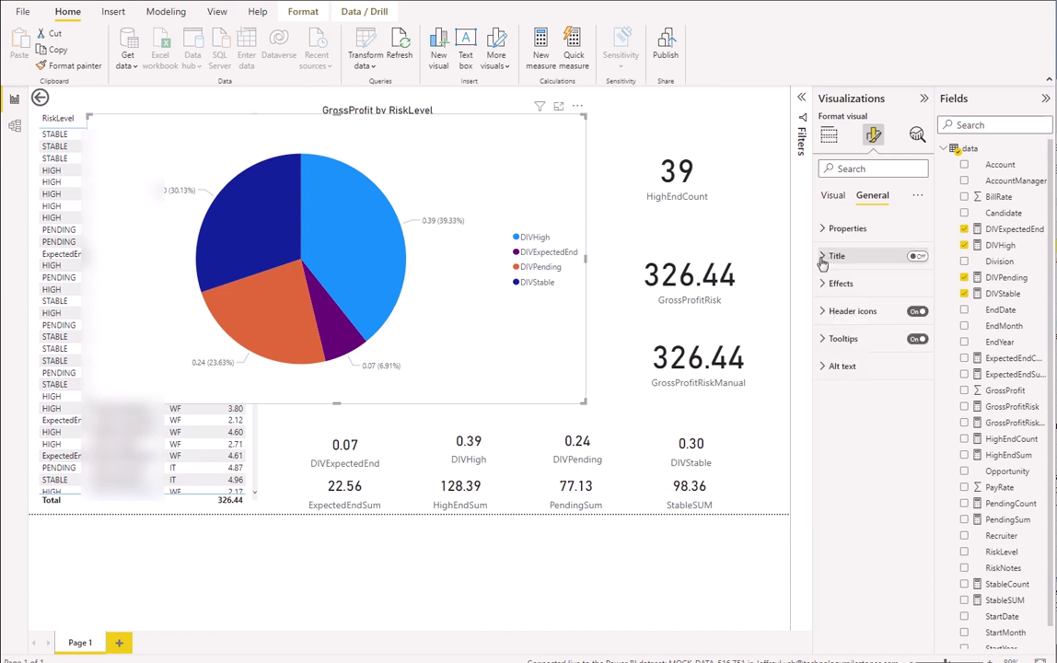
drag(413, 161, 587, 166)
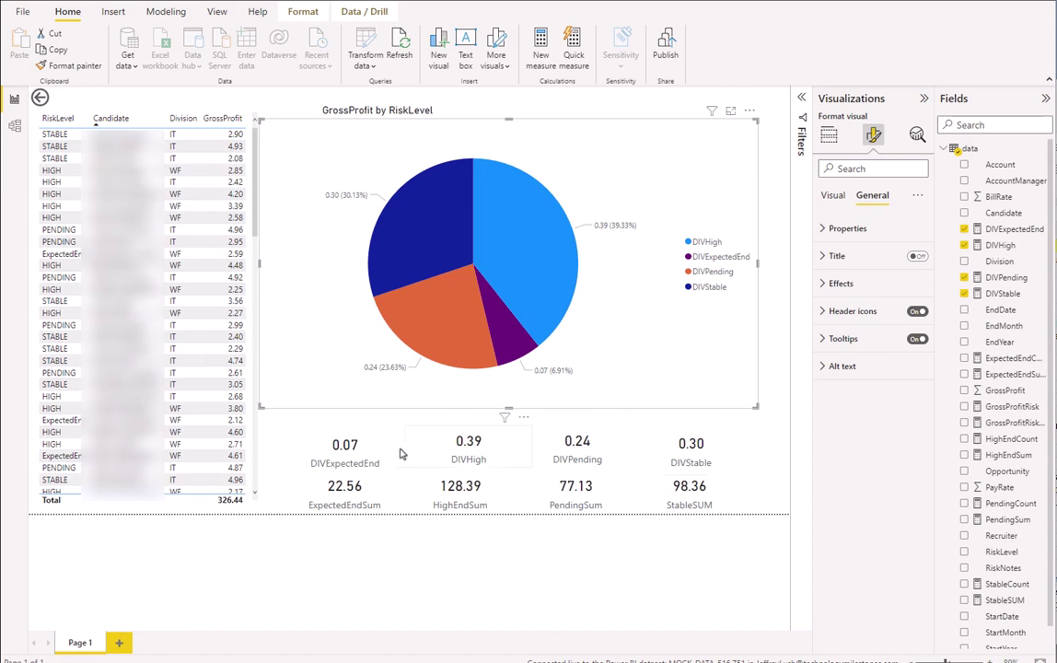
Step: Check the DIVExpectedEnd and ExpectedEndSum DAX formulas via their cards and fields
click(313, 429)
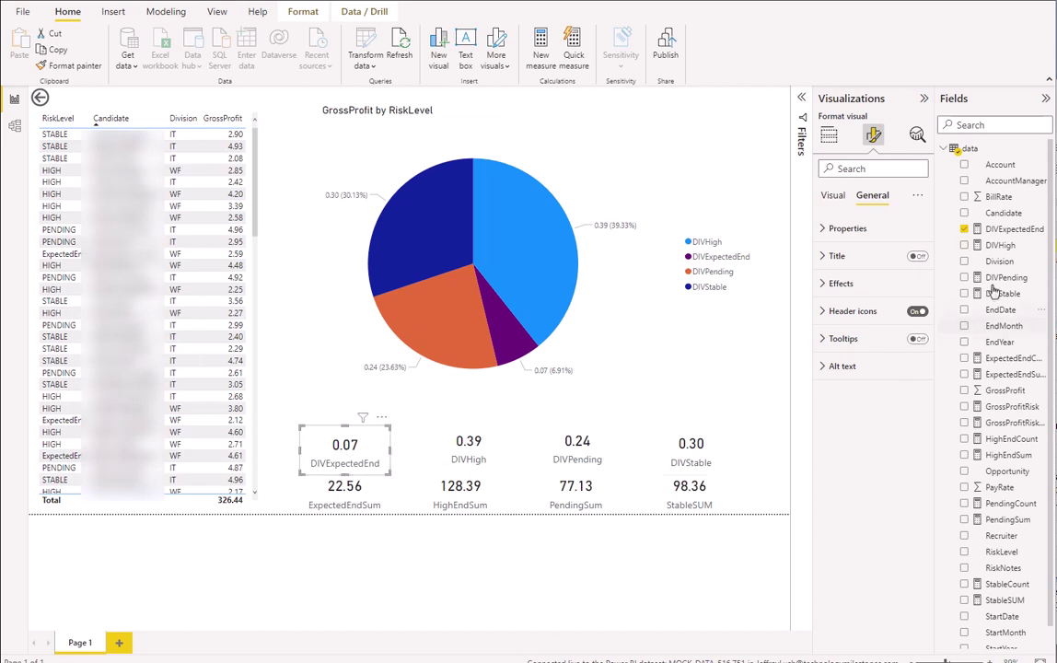
click(1009, 231)
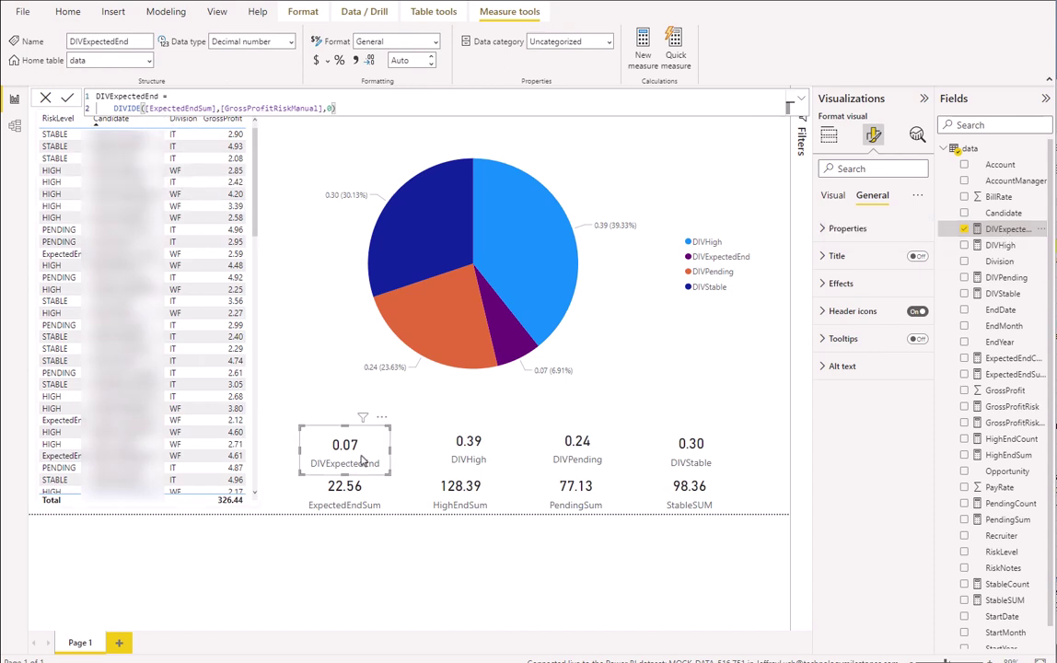
click(348, 497)
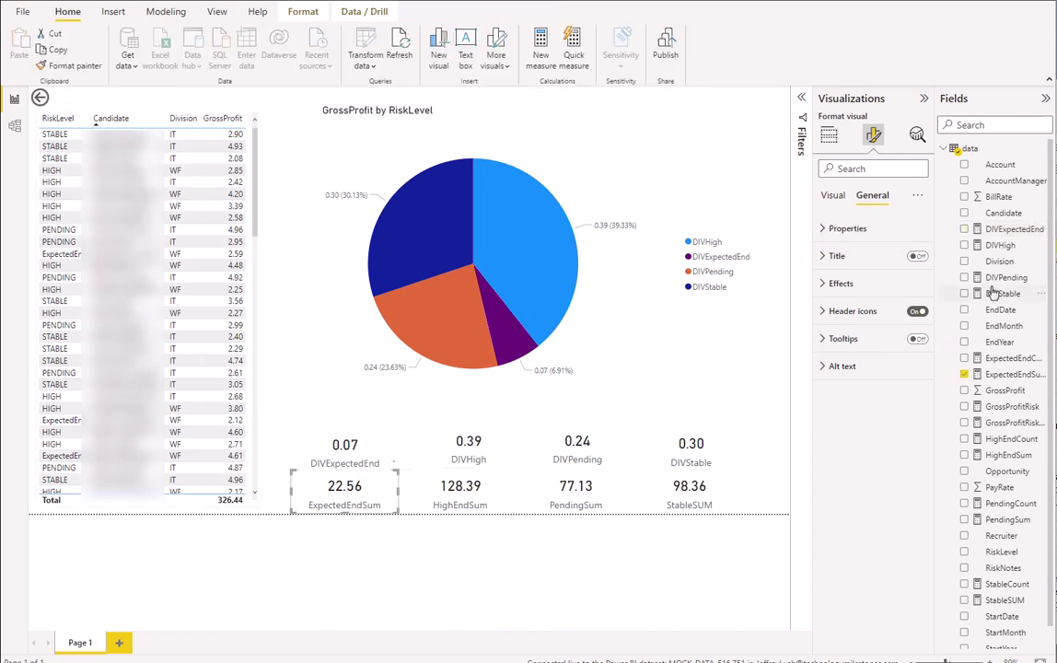
click(1008, 374)
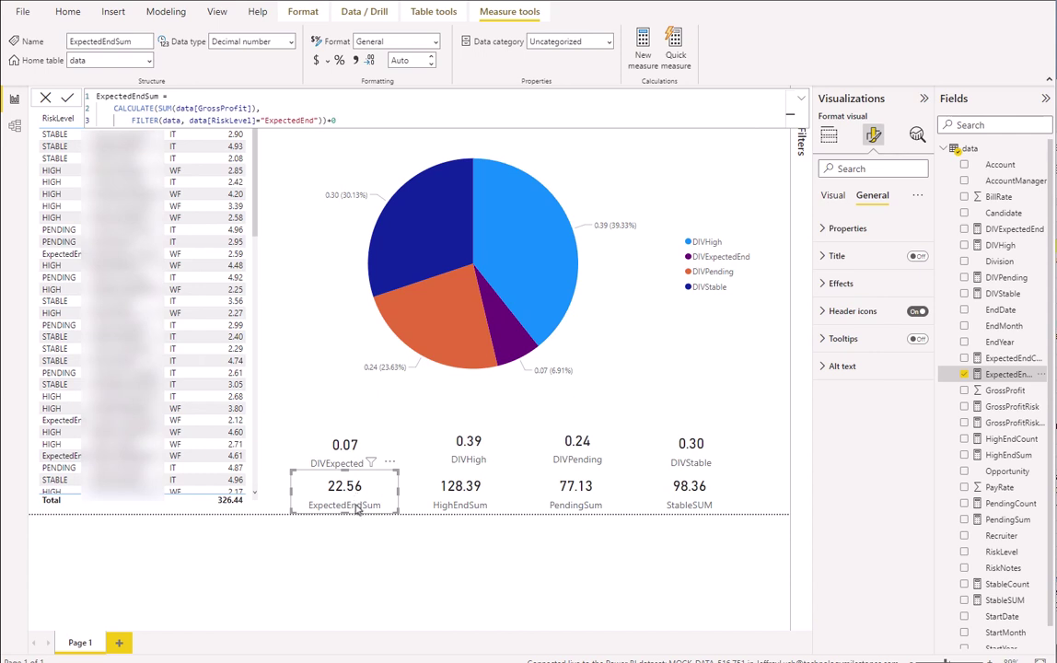
click(719, 174)
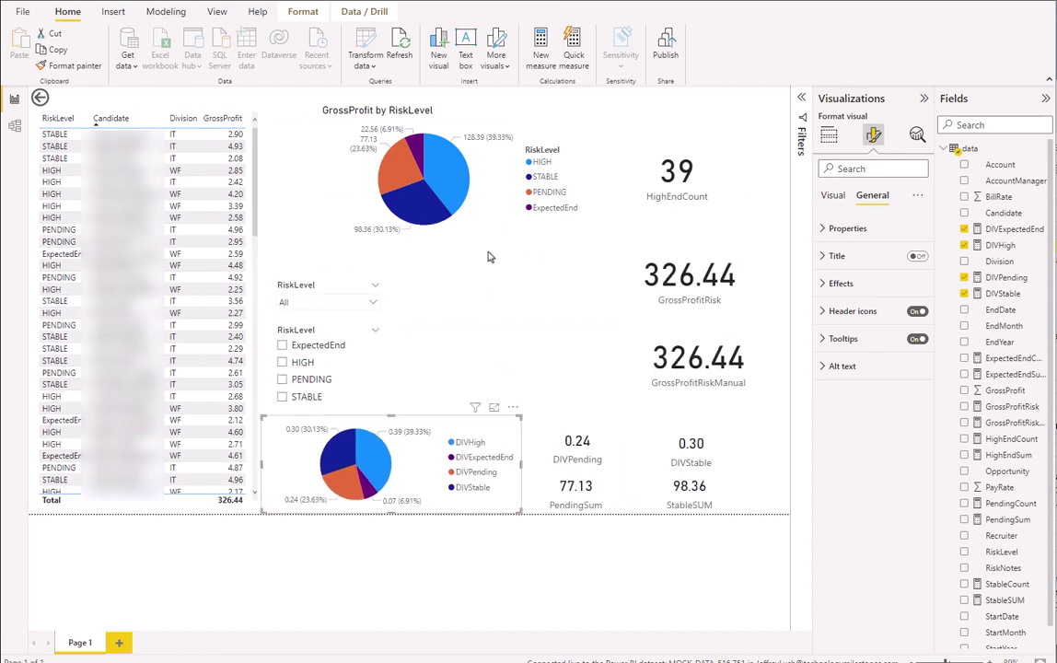
Step: Move the DIV pie beside the RiskLevel slicers and test HIGH, ExpectedEnd, PENDING and STABLE cross-filtering
click(433, 165)
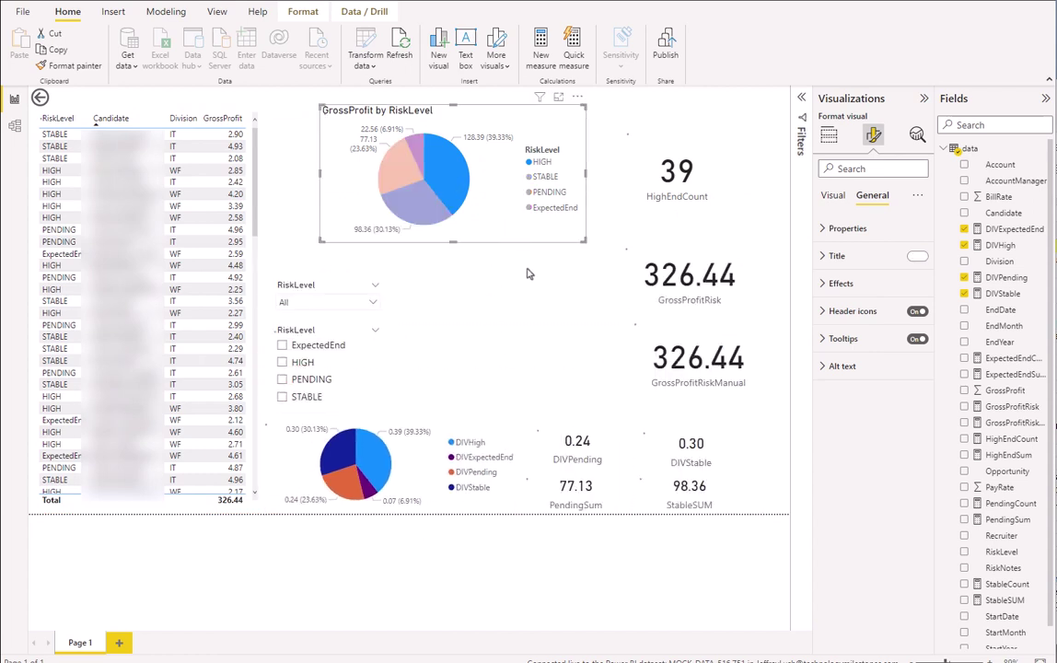
click(416, 158)
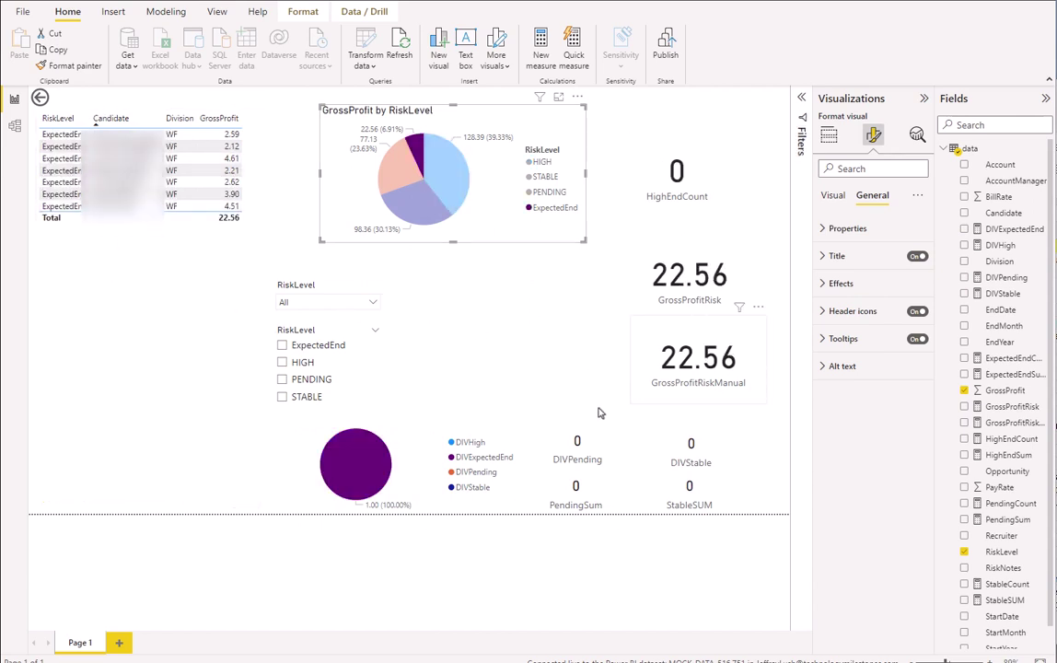
drag(414, 447, 505, 318)
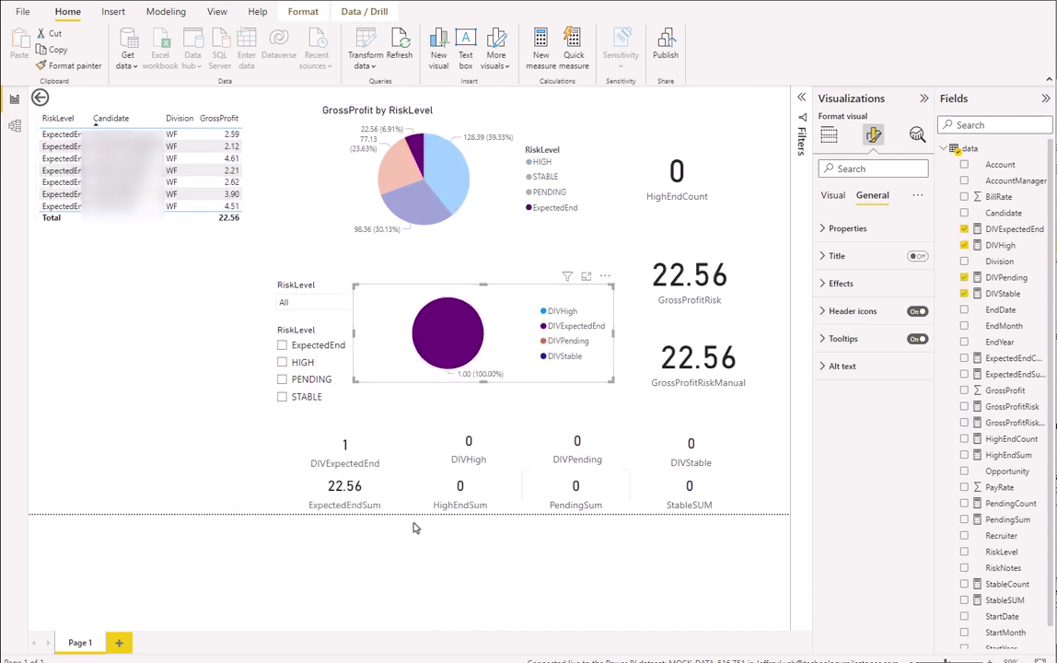
click(399, 166)
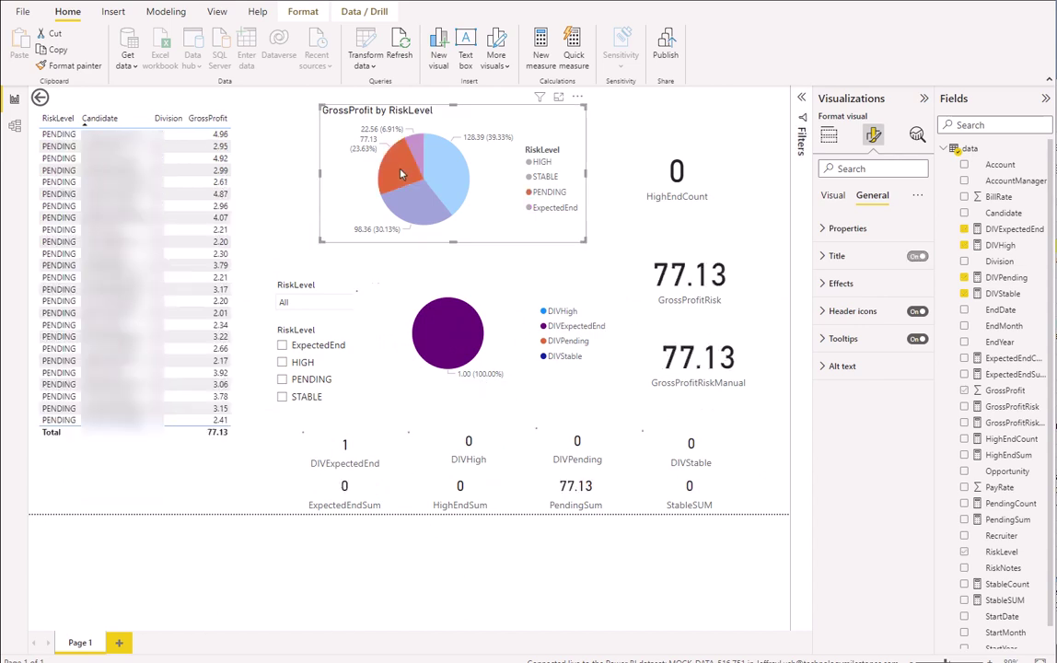
click(828, 134)
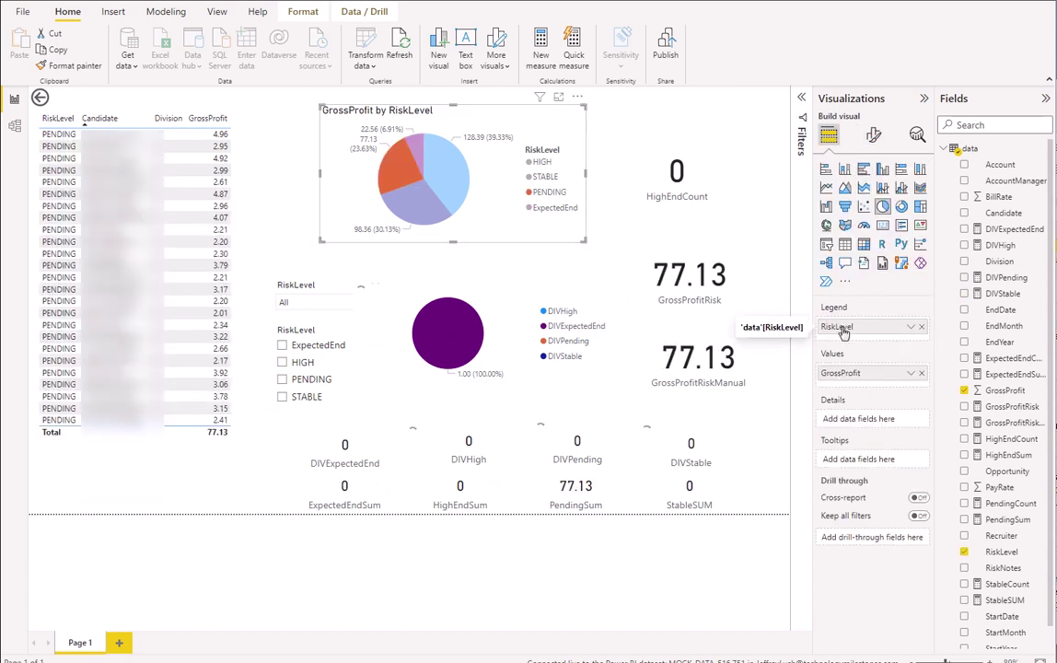
click(412, 146)
click(452, 161)
click(420, 214)
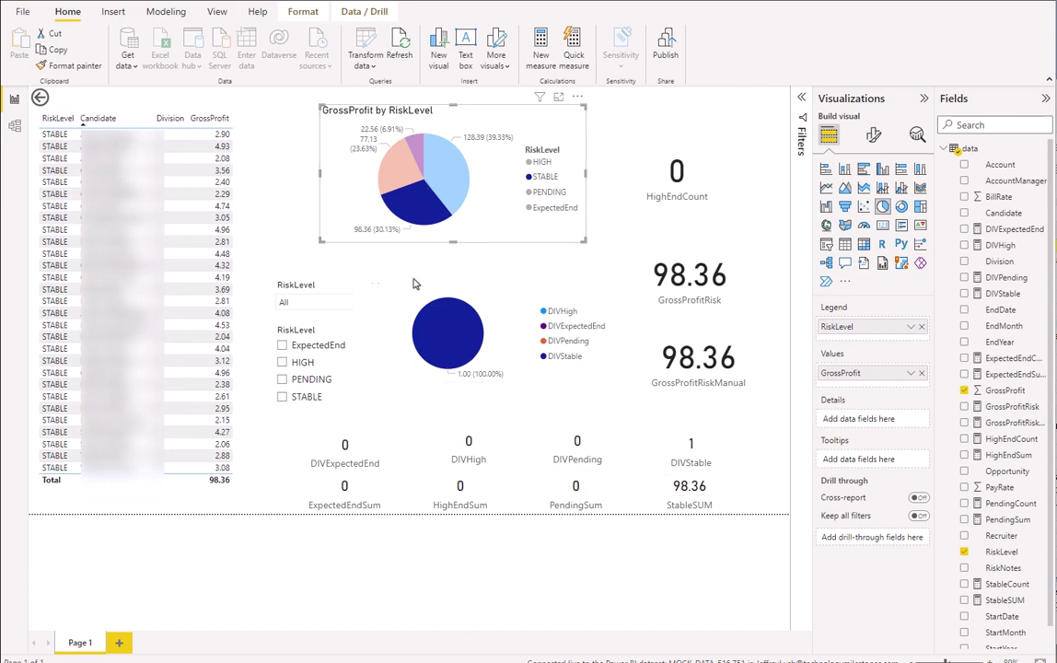
click(493, 170)
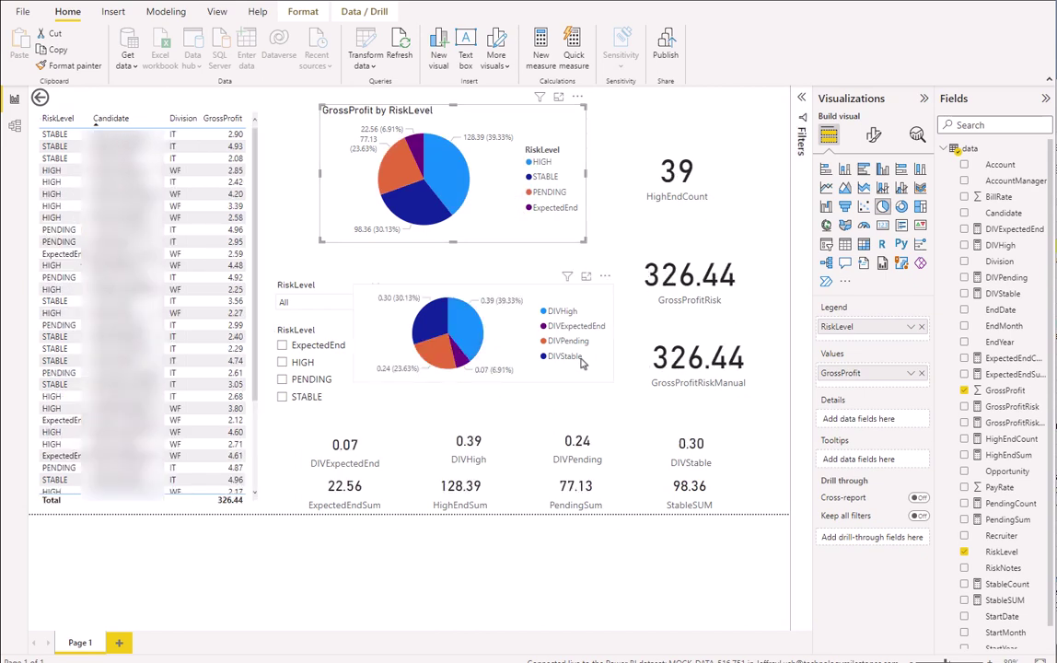
Step: Highlight the DIVHigh, DIVStable and DIVExpectedEnd slices of the DIV pie to check cross-filtering
click(520, 330)
click(465, 338)
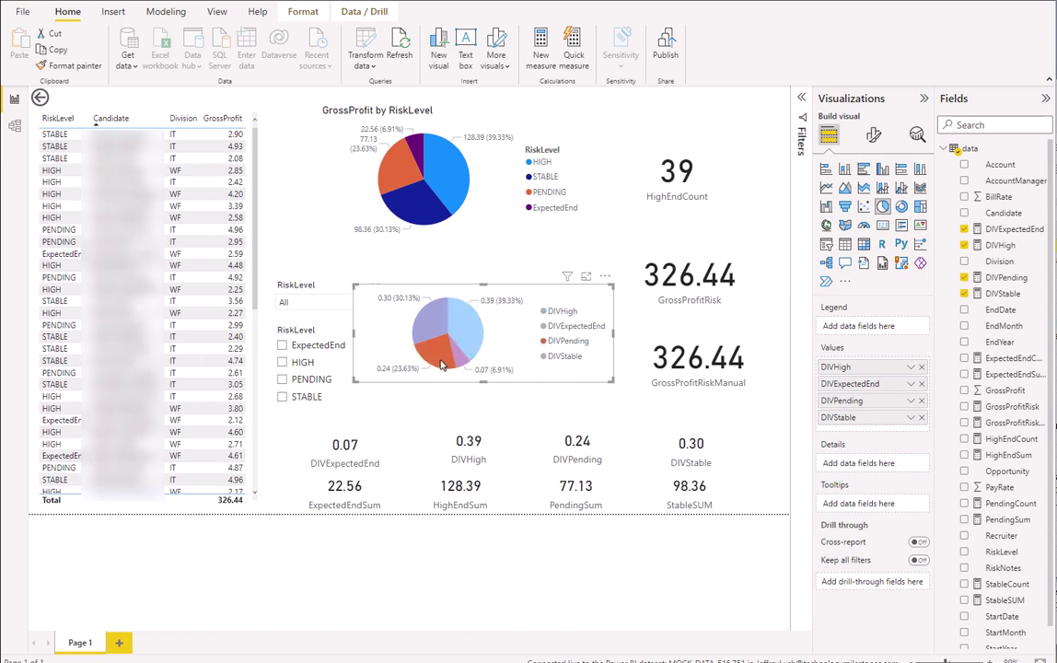
click(429, 309)
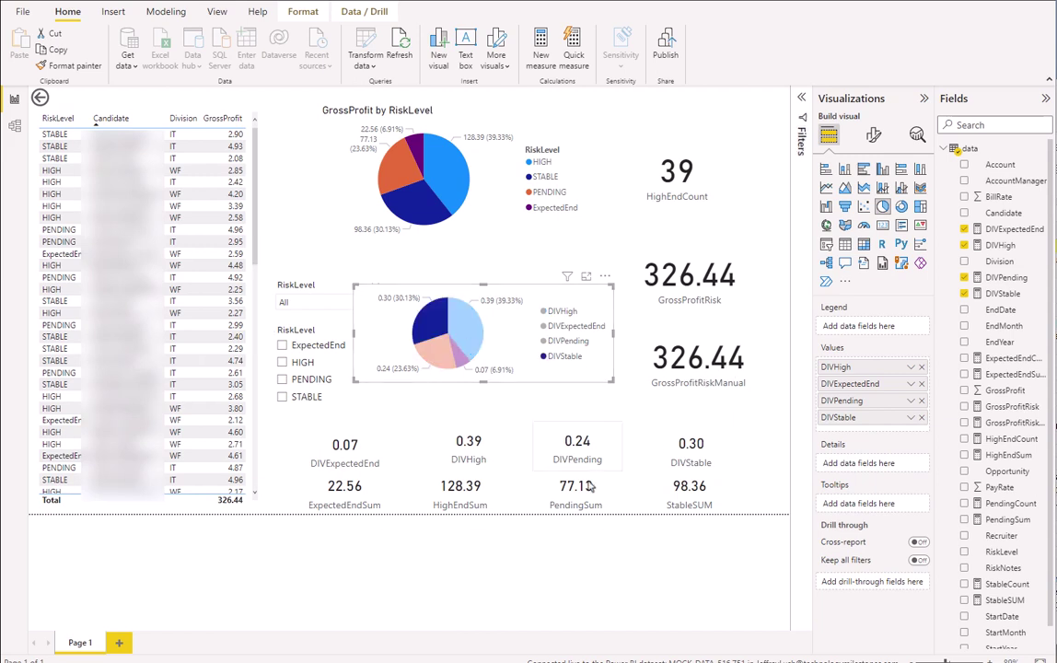
click(463, 357)
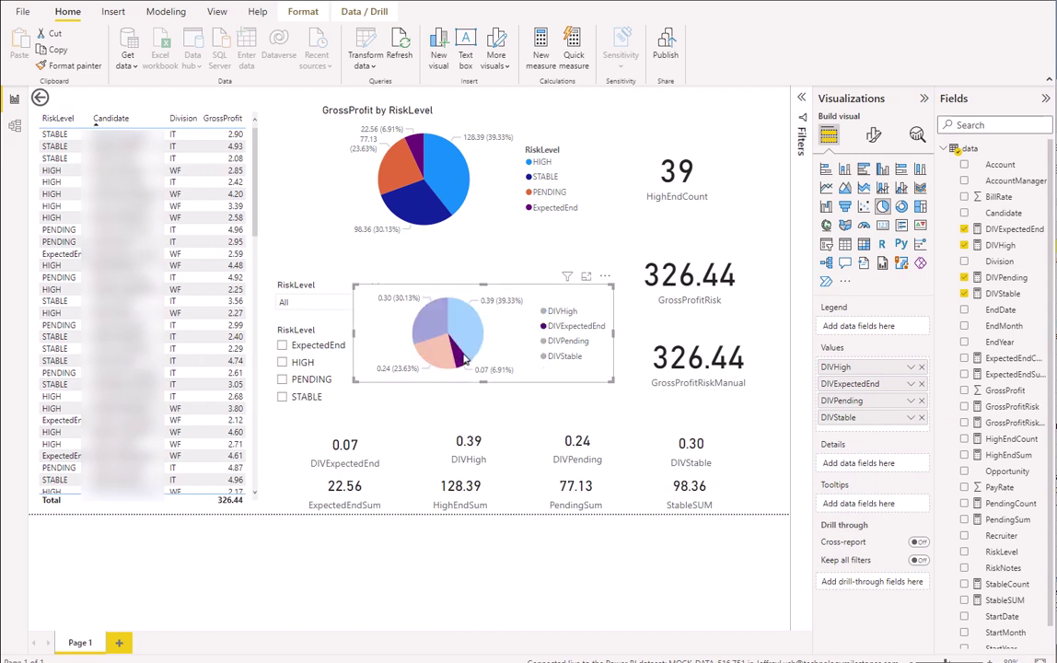